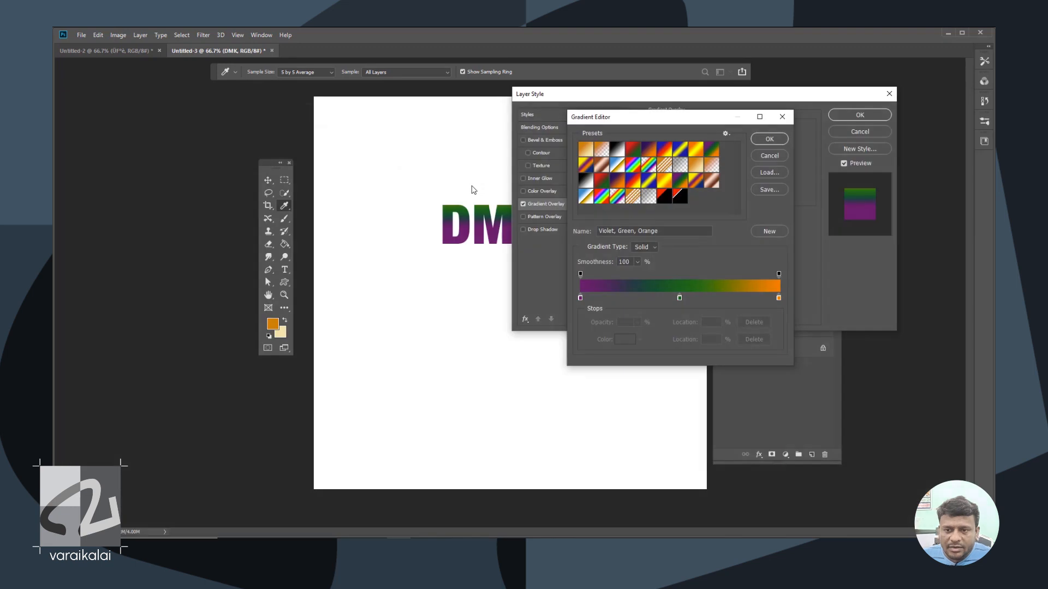
# - Apply the saved hard-edged red-and-black gradient preset to the DMK text's gradient overlay and confirm the layer style
pyautogui.click(663, 196)
pyautogui.click(764, 139)
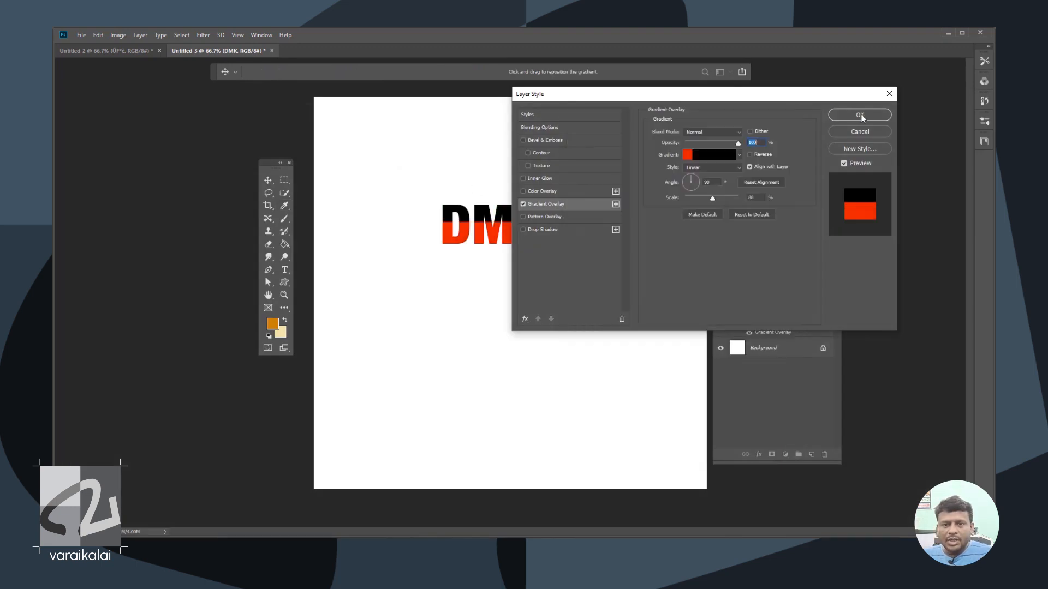
pyautogui.click(860, 116)
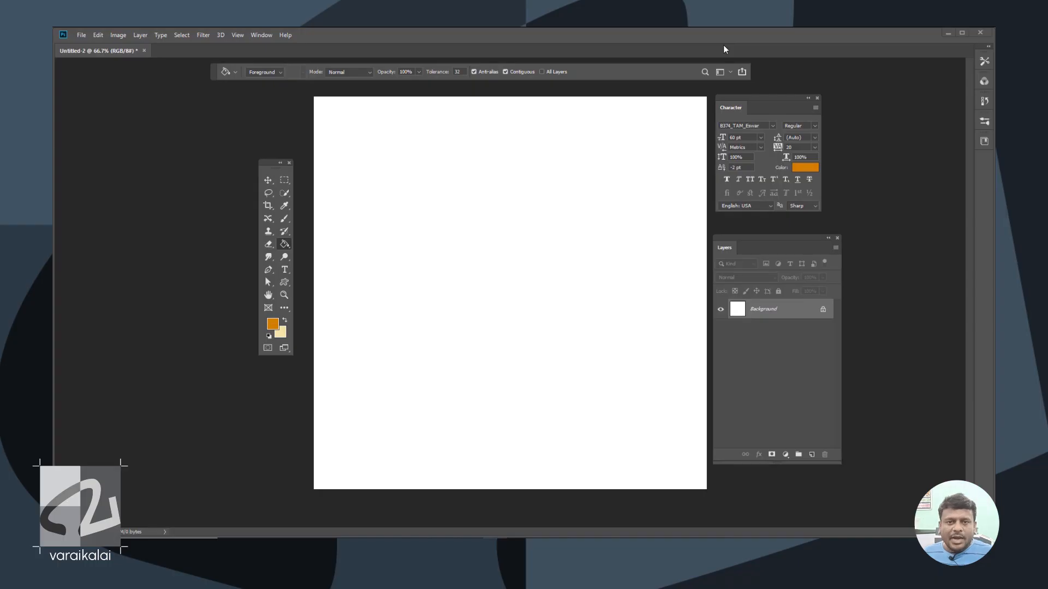
# - Add a text layer on the upper part of the blank canvas reading "திமுக"
pyautogui.click(285, 269)
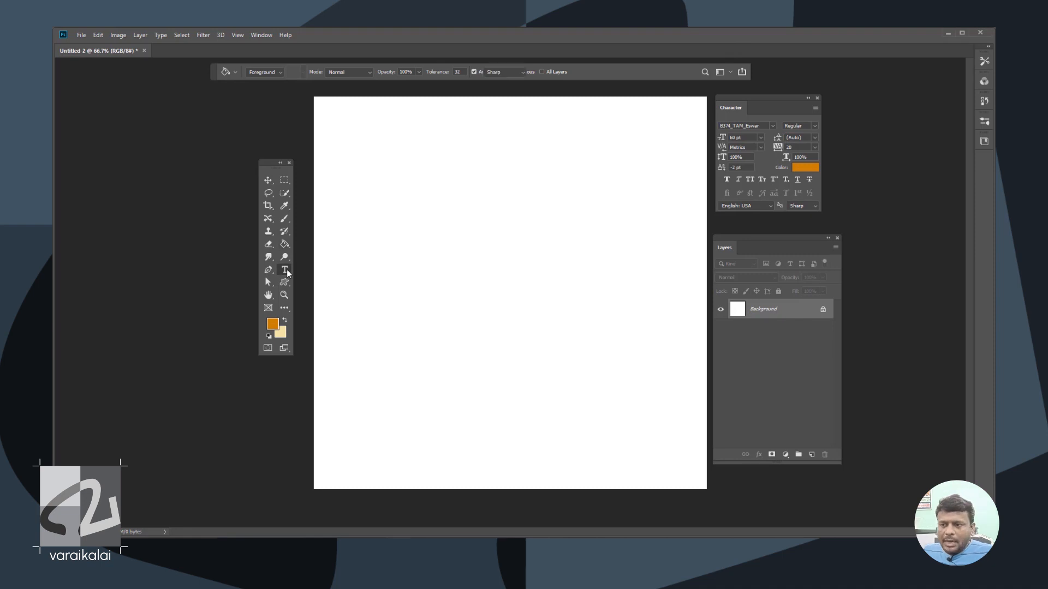
pyautogui.click(366, 215)
pyautogui.hotkey('ctrl', 'v')
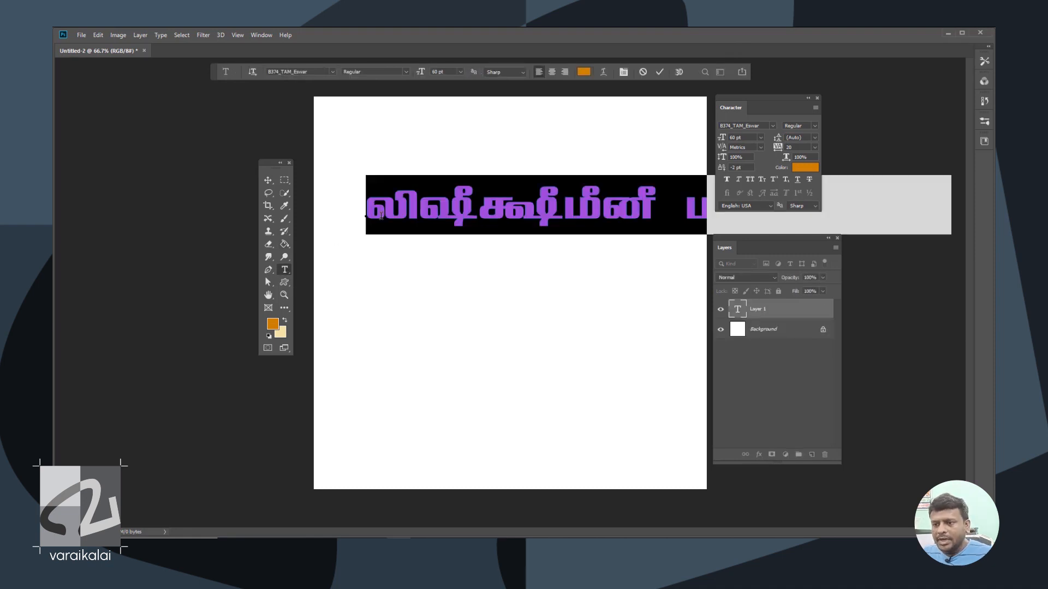
pyautogui.click(381, 216)
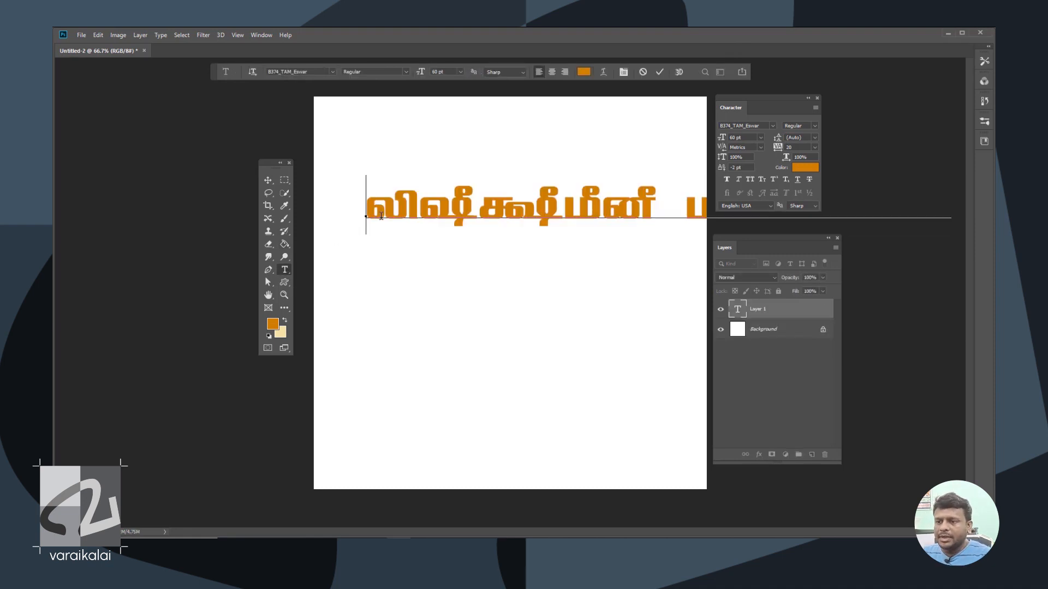
pyautogui.write('திமுக')
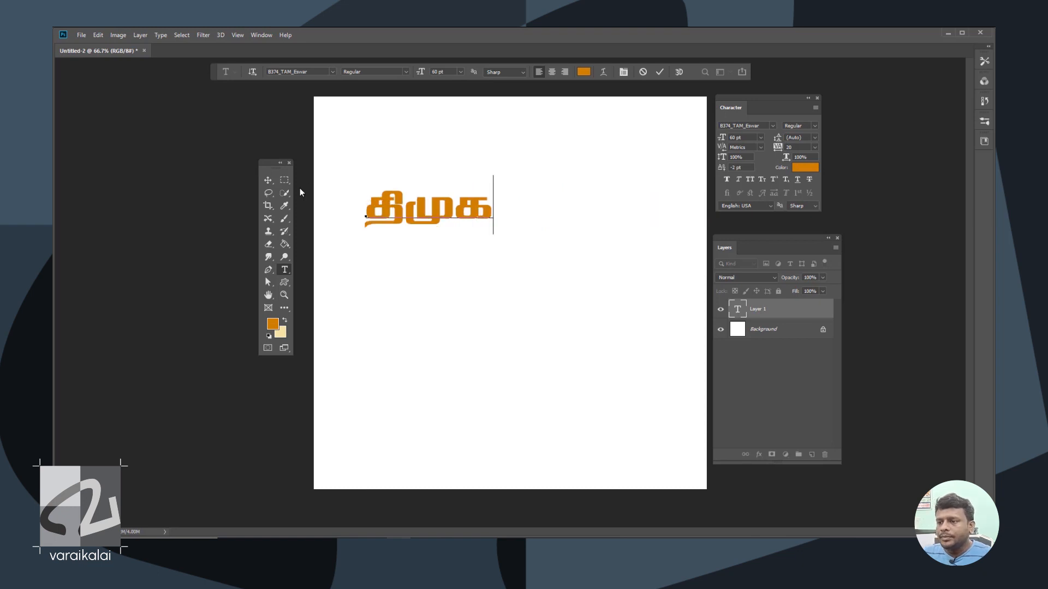
# - Enlarge the "திமுக" text to about 118 pt and move it to the middle of the canvas
pyautogui.moveTo(268, 180); pyautogui.dragTo(318, 178)
pyautogui.hotkey('ctrl', 't')
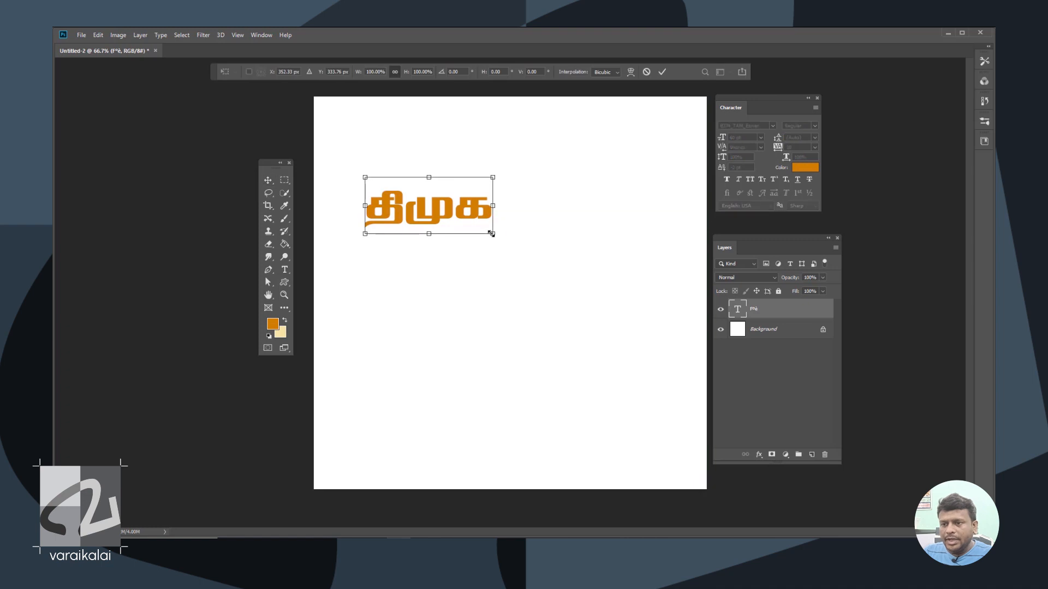
pyautogui.moveTo(530, 250); pyautogui.dragTo(611, 300)
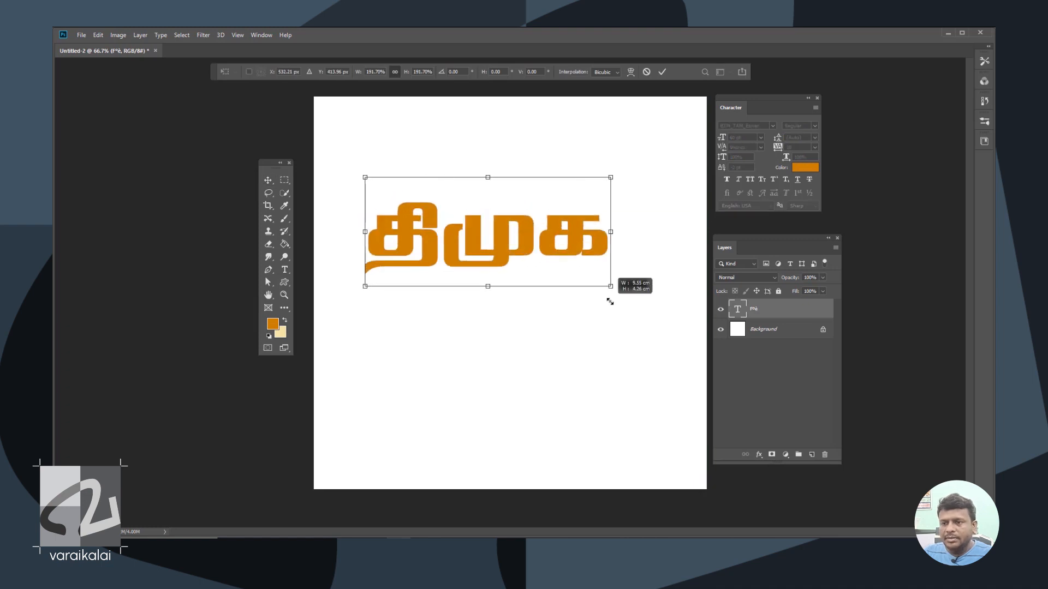
pyautogui.press('Return')
pyautogui.moveTo(556, 285); pyautogui.dragTo(561, 303)
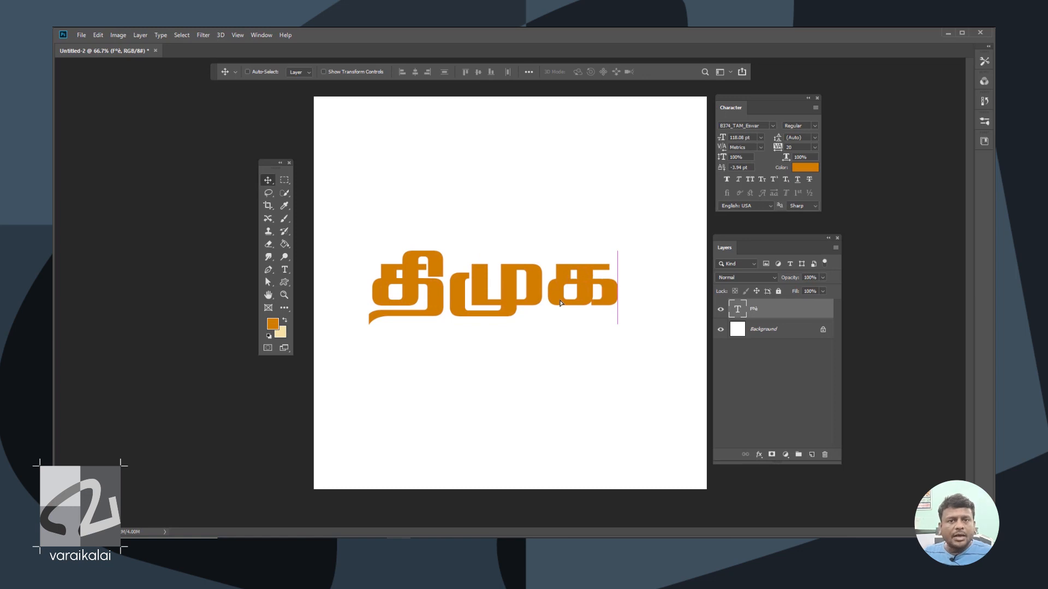
pyautogui.hotkey('shift', 'Right')
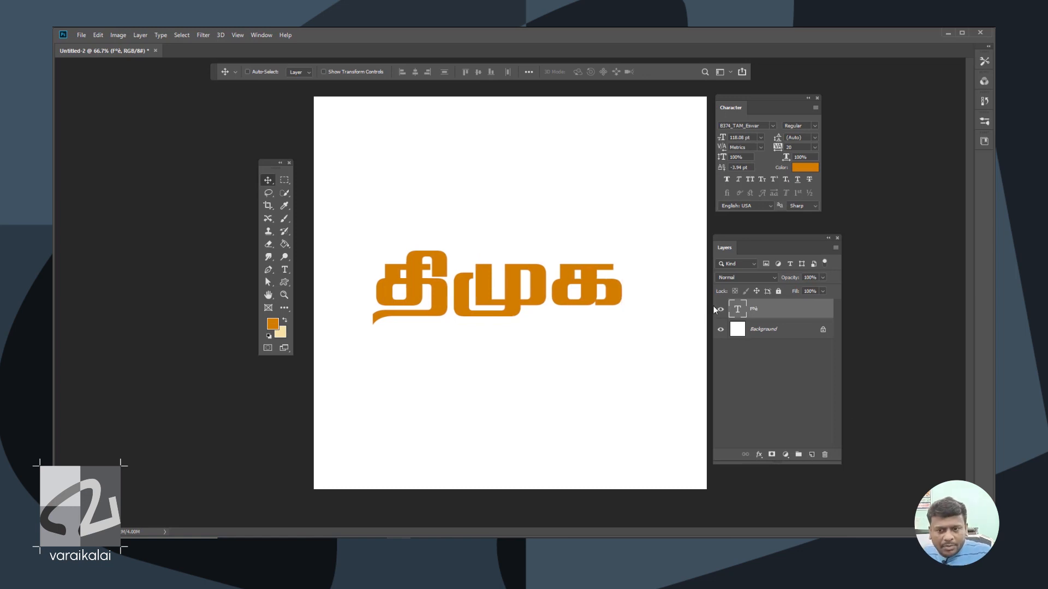
# - Add a Gradient Overlay to the "திமுக" text and open its gradient for editing with the Orange, Yellow, Orange preset
pyautogui.click(759, 455)
pyautogui.click(774, 426)
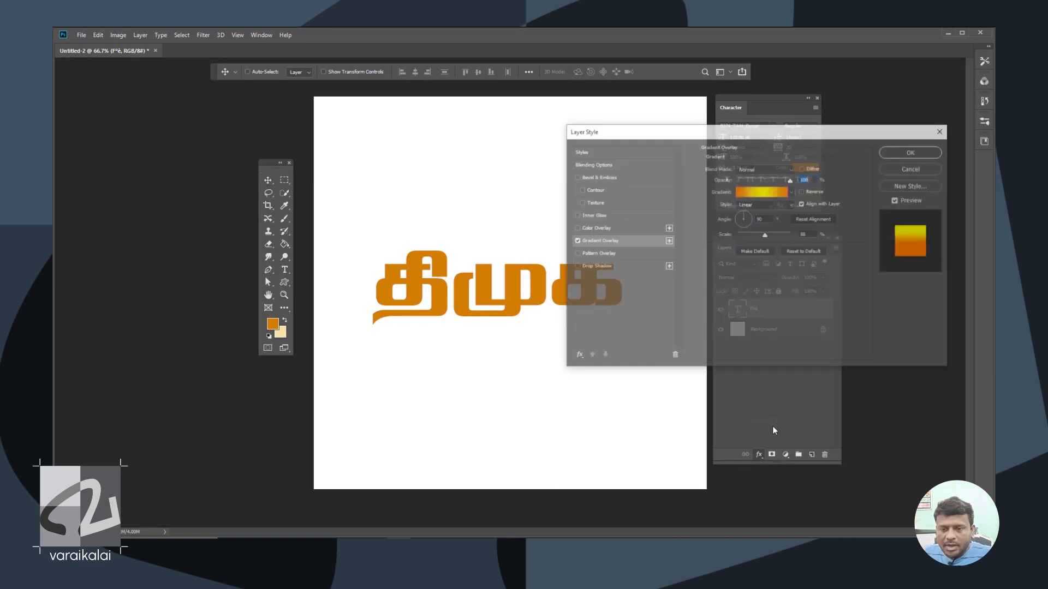
pyautogui.click(760, 192)
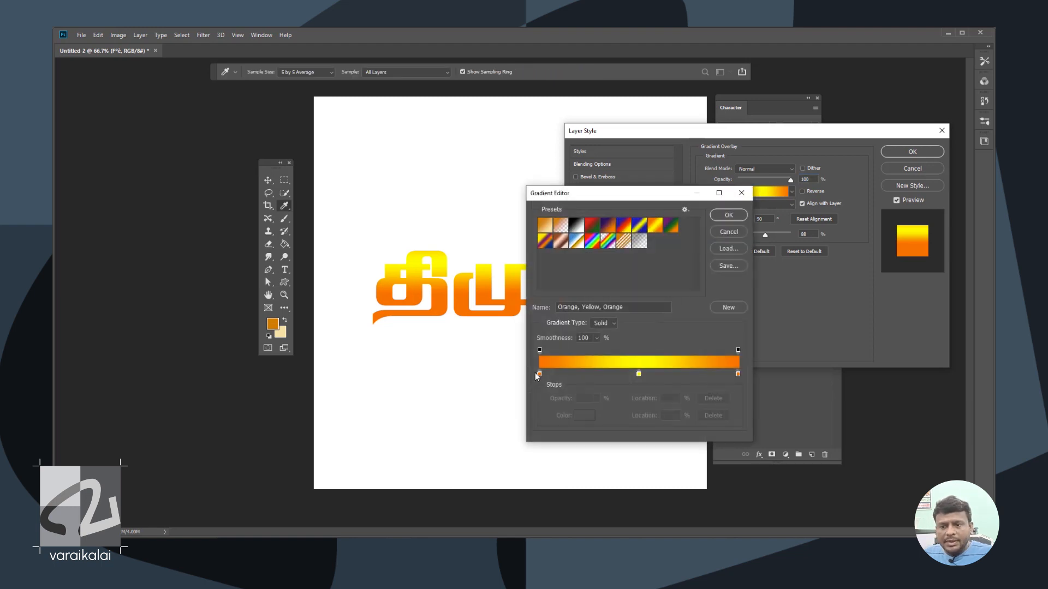
# - Change the gradient's starting orange color stop to red
pyautogui.click(539, 374)
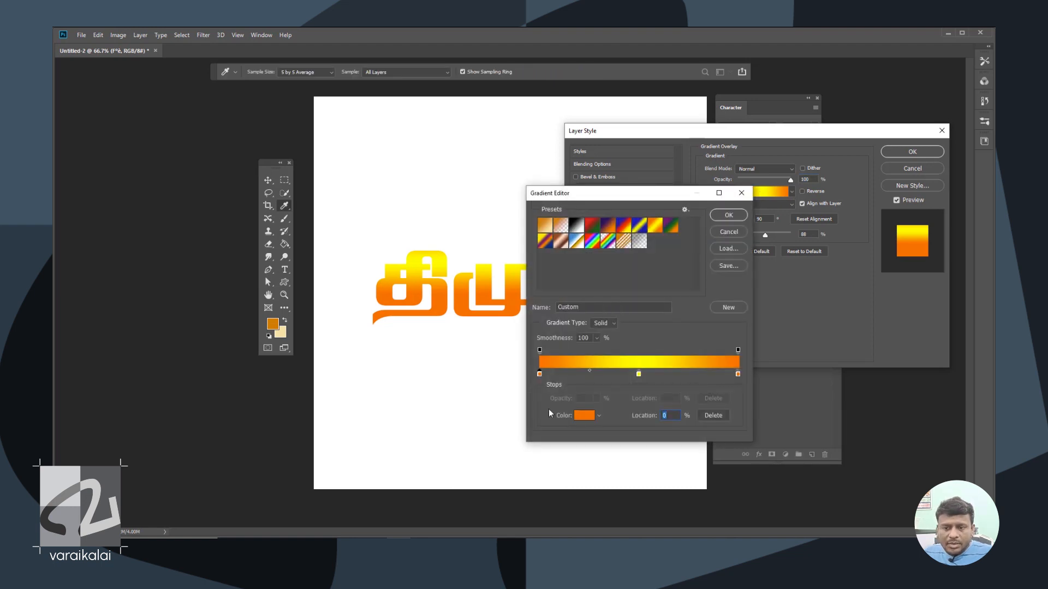
pyautogui.click(584, 417)
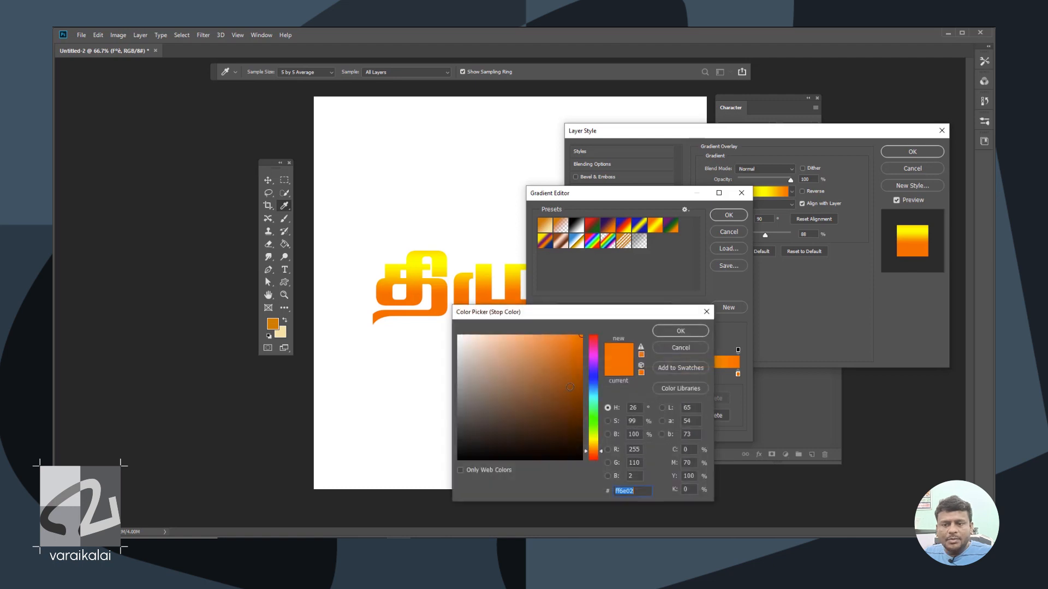
pyautogui.moveTo(596, 357); pyautogui.dragTo(607, 320)
pyautogui.click(677, 330)
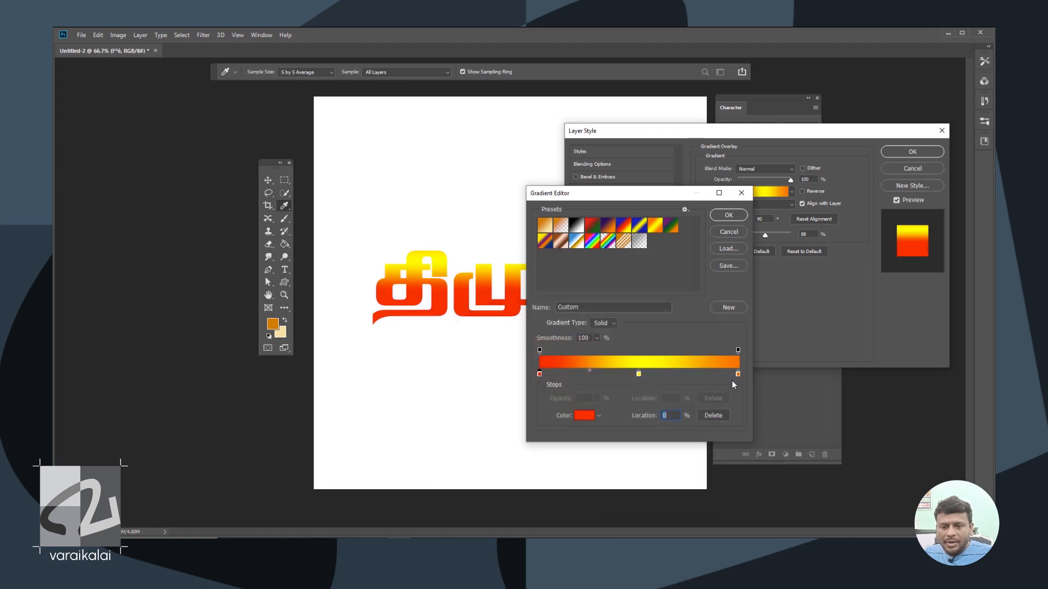
# - Change the gradient's end color stop to black and delete the yellow middle stop
pyautogui.click(738, 375)
pyautogui.click(584, 416)
pyautogui.moveTo(559, 385); pyautogui.dragTo(529, 505)
pyautogui.click(679, 330)
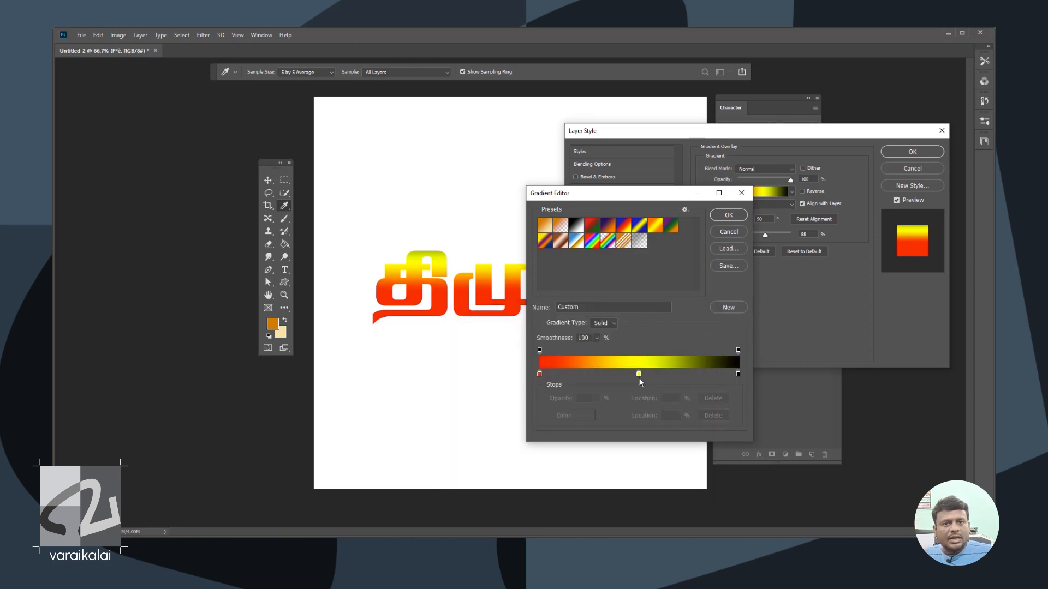
pyautogui.click(639, 374)
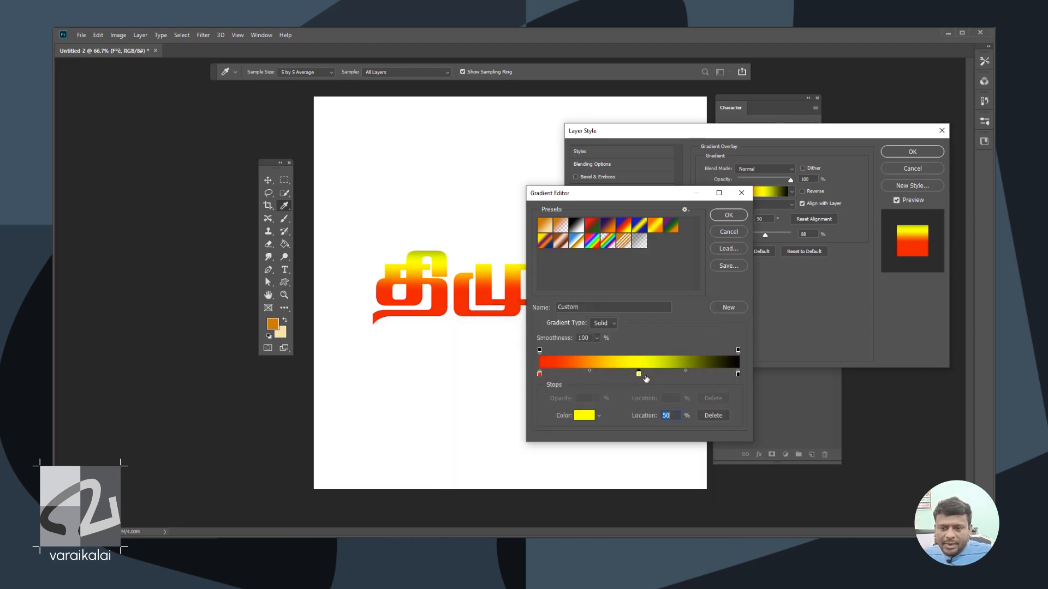
pyautogui.click(712, 415)
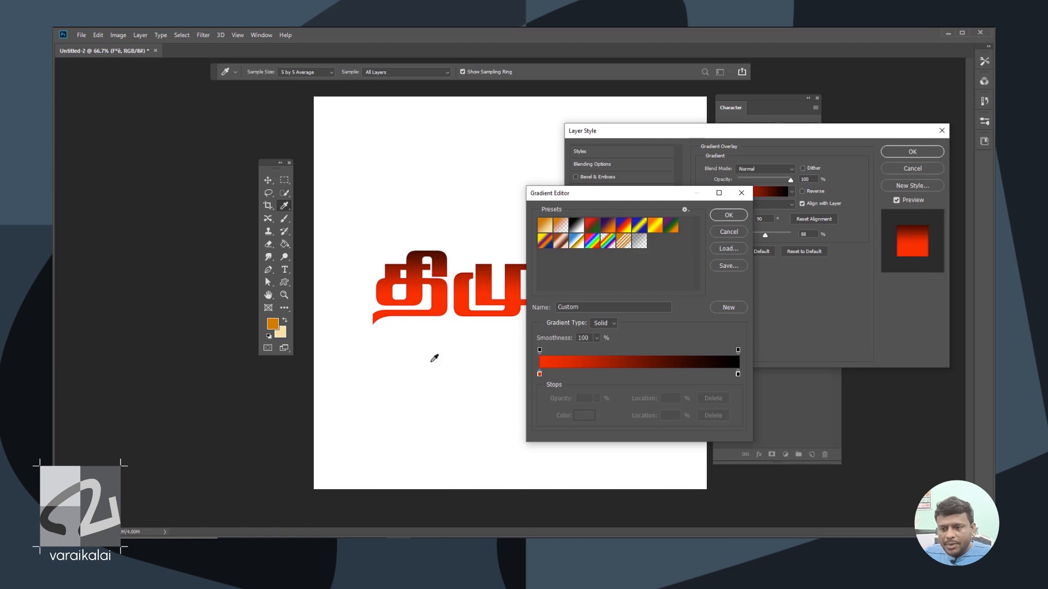
# - Add inner red and black stops and bring them together at about 17% to make a hard red-to-black edge
pyautogui.moveTo(539, 374); pyautogui.dragTo(570, 374)
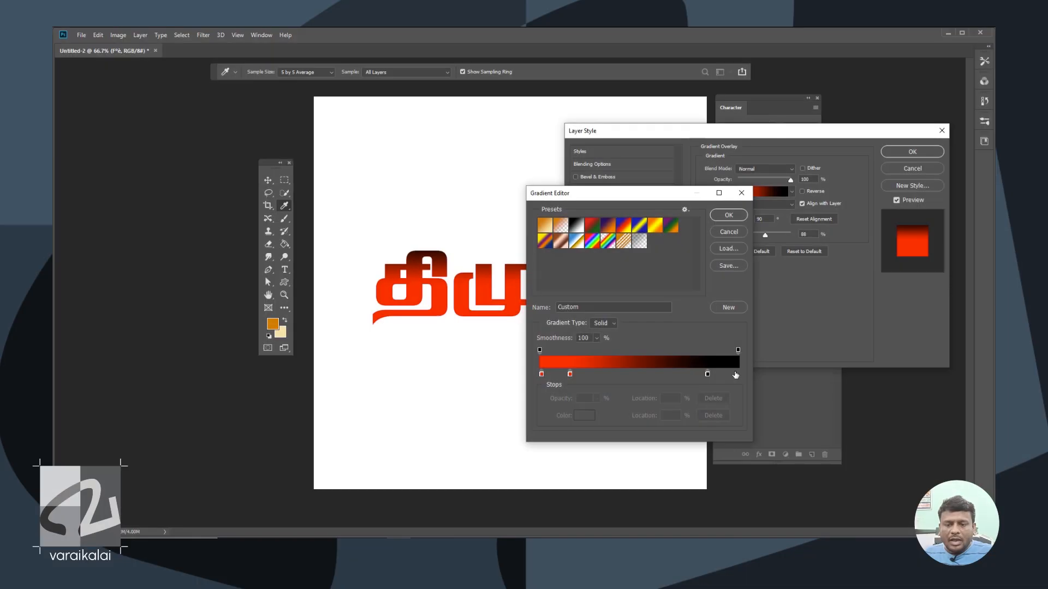
pyautogui.click(734, 374)
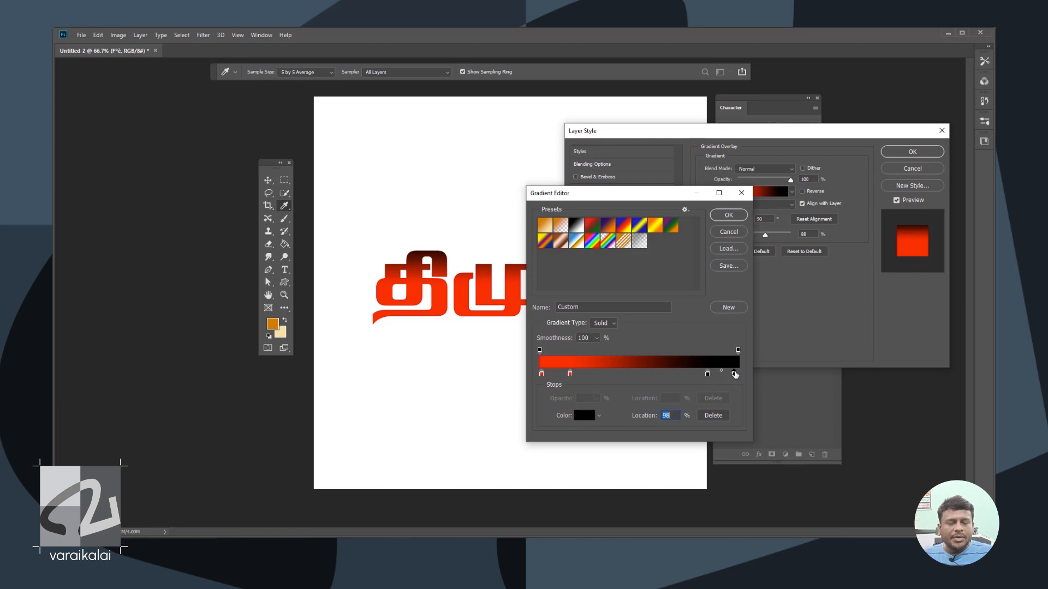
pyautogui.moveTo(571, 374); pyautogui.dragTo(584, 374)
pyautogui.moveTo(707, 374); pyautogui.dragTo(588, 374)
pyautogui.moveTo(583, 375); pyautogui.dragTo(575, 378)
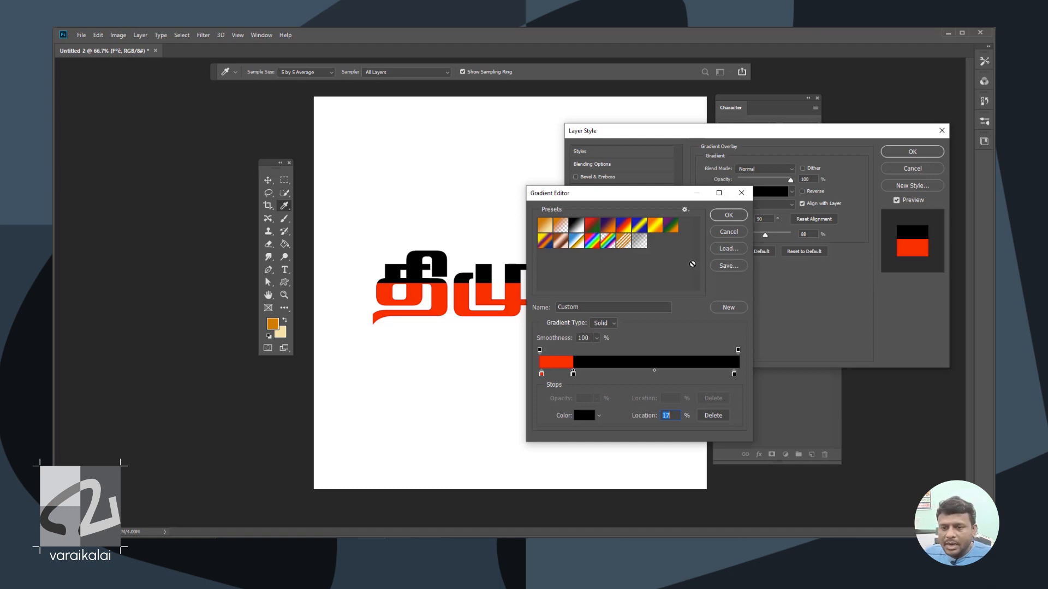
# - Save the red-and-black gradient as a new preset and apply the overlay to the text
pyautogui.click(729, 307)
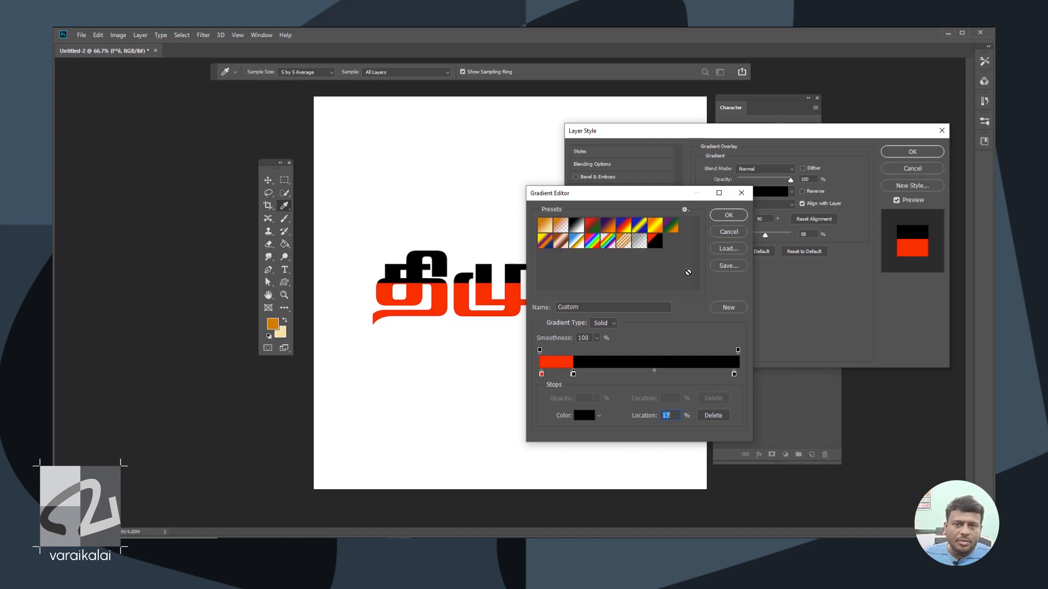
pyautogui.click(736, 217)
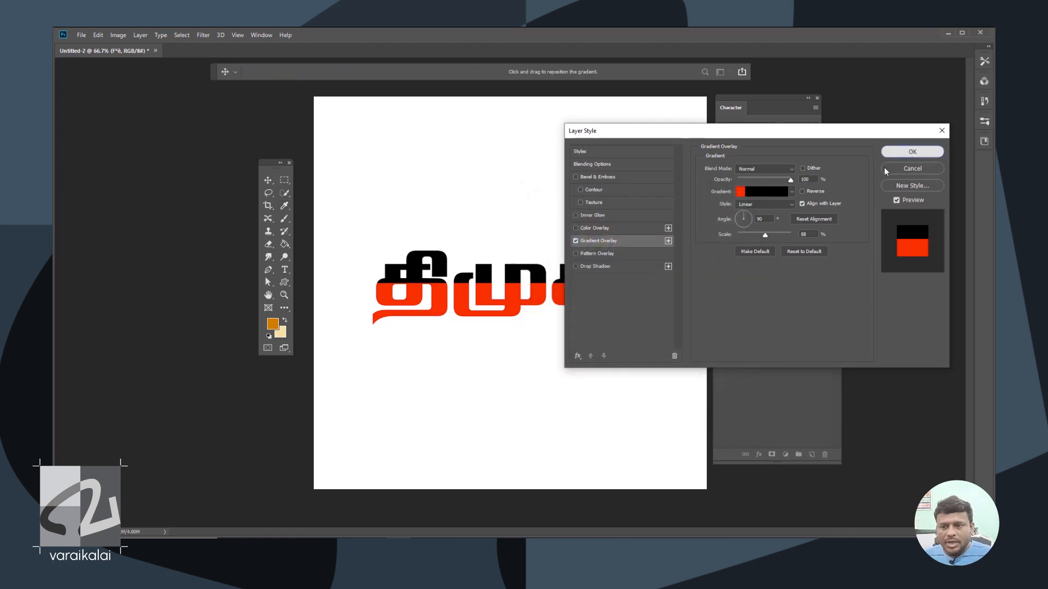
pyautogui.press('Return')
# - Duplicate the "திமுக" text below the original and change the copy to read "அதிமுக"
pyautogui.moveTo(591, 282); pyautogui.dragTo(610, 382)
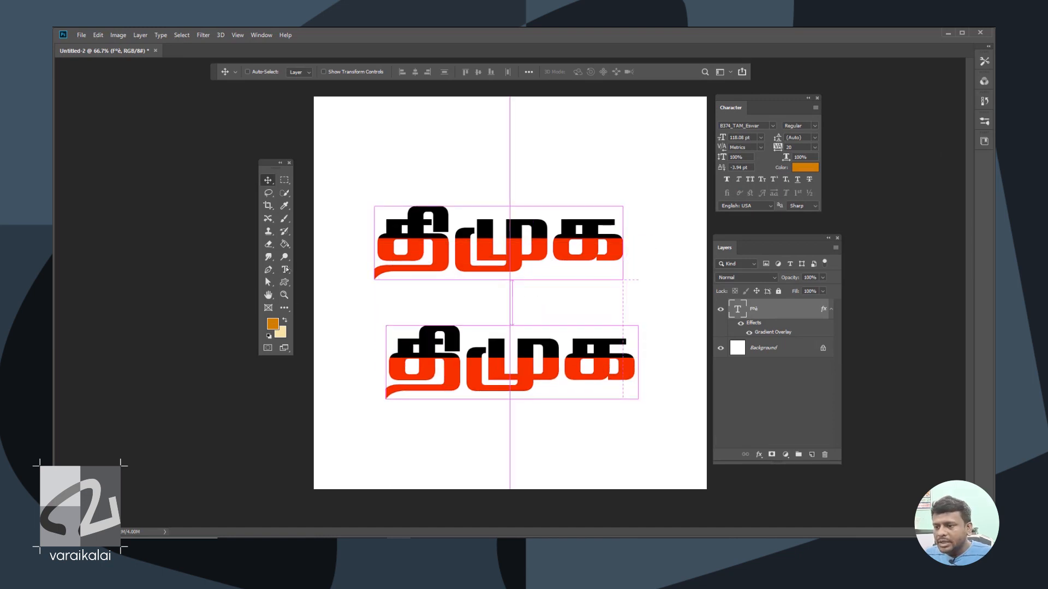
pyautogui.click(285, 269)
pyautogui.click(397, 364)
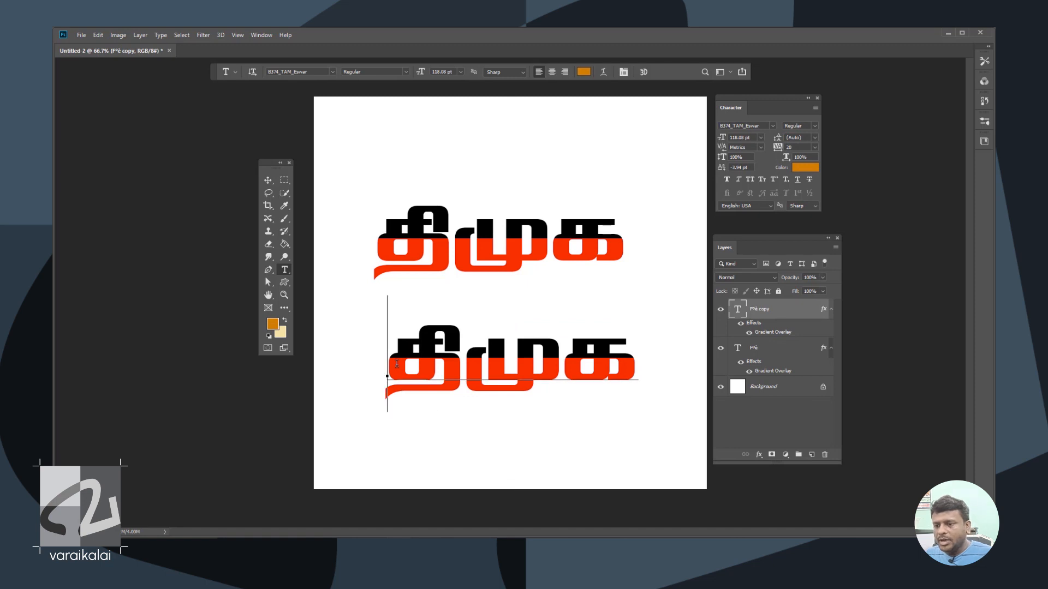
pyautogui.write('அ')
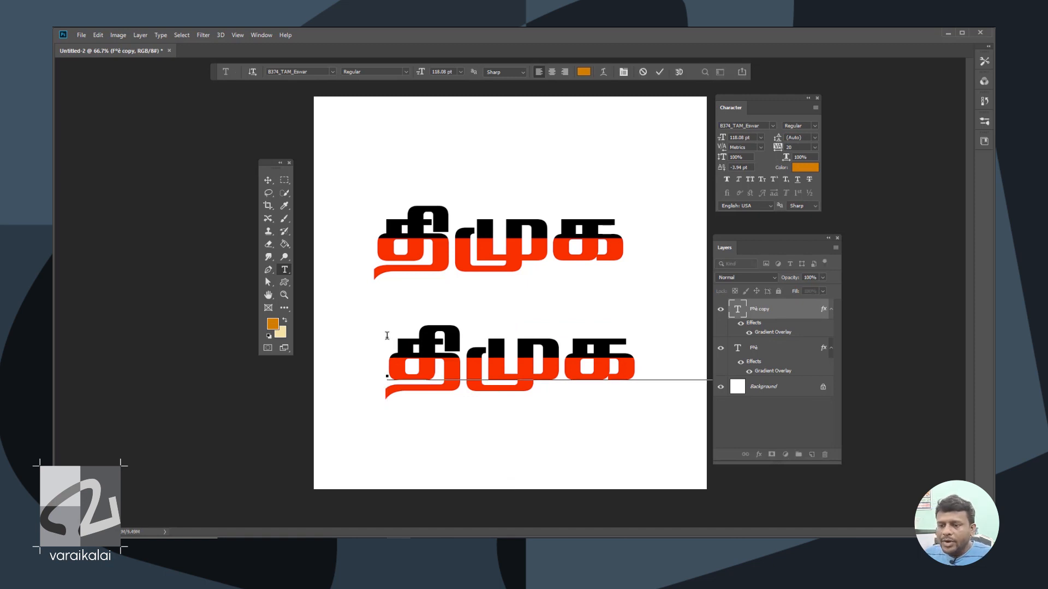
pyautogui.click(267, 181)
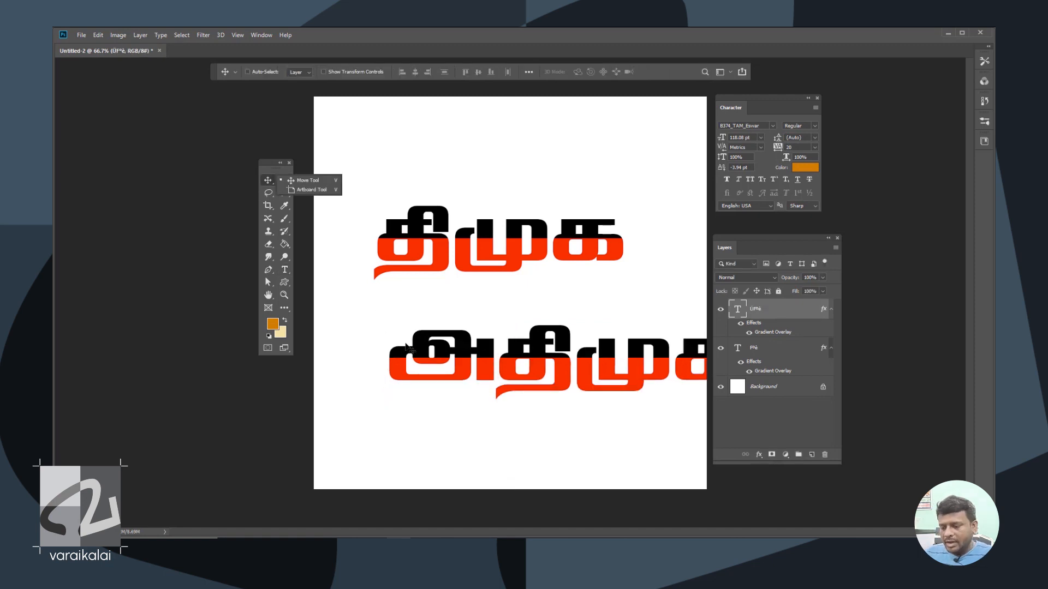
# - Shrink the "அதிமுக" text to about 100 pt and center it beneath the upper word
pyautogui.hotkey('ctrl', 't')
pyautogui.moveTo(390, 300); pyautogui.dragTo(438, 320)
pyautogui.moveTo(576, 351); pyautogui.dragTo(490, 347)
# - Open the "அதிமுக" layer's overlay gradient and separate its inner stops, moving the black one to 54%
pyautogui.click(758, 454)
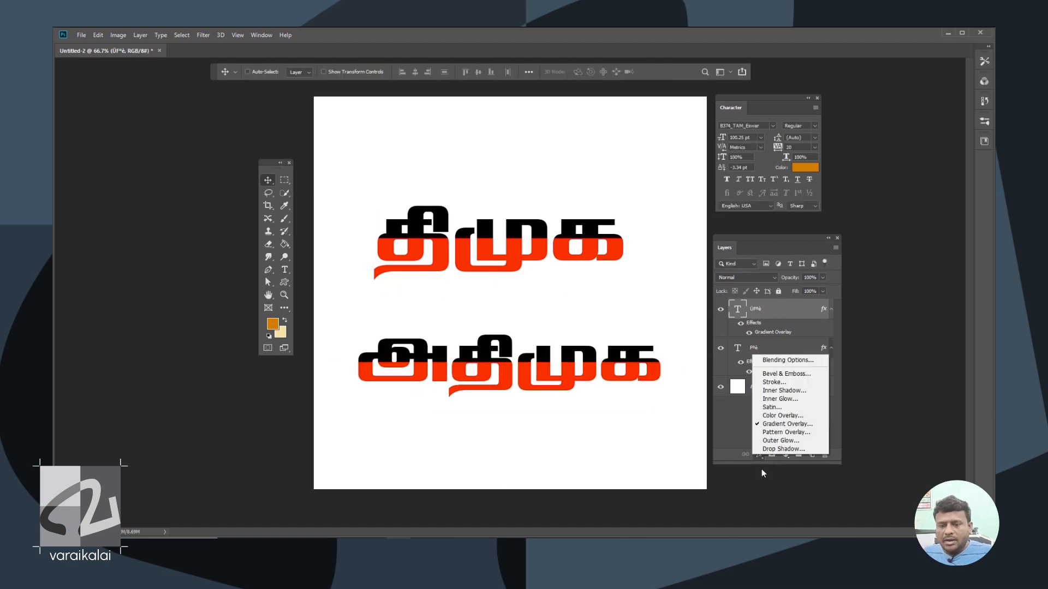
pyautogui.click(782, 424)
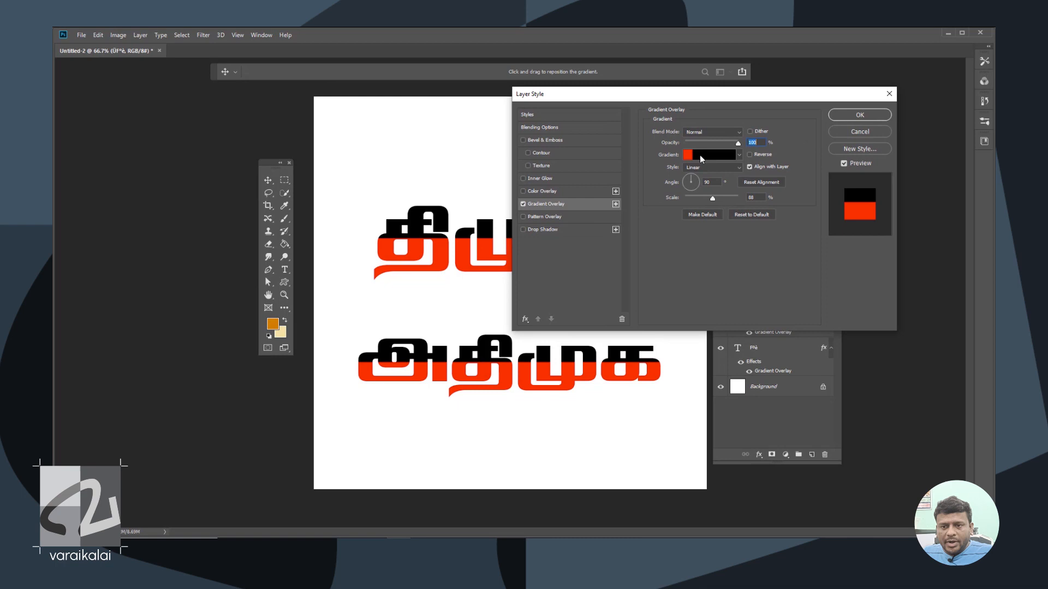
pyautogui.click(699, 155)
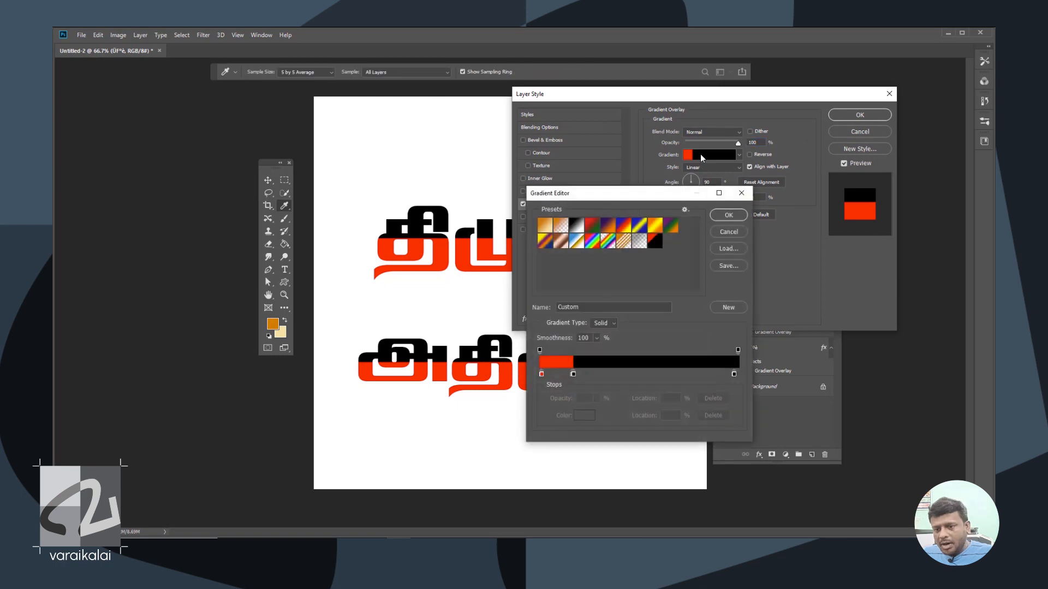
pyautogui.moveTo(663, 194); pyautogui.dragTo(704, 117)
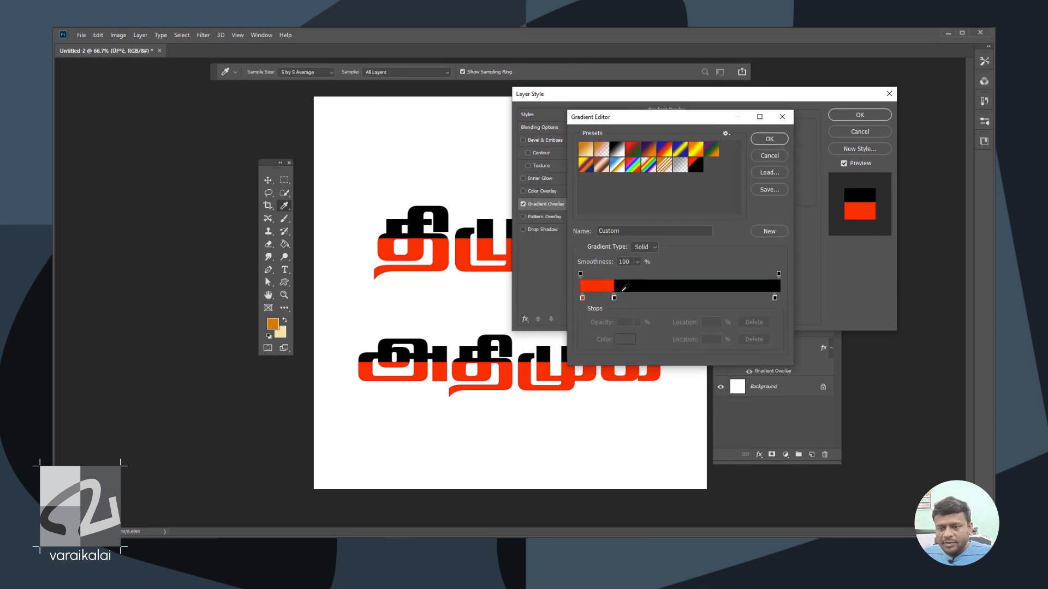
pyautogui.moveTo(614, 298); pyautogui.dragTo(685, 299)
# - Add two white color stops between the red and black stops, with the second one at 25%
pyautogui.click(614, 298)
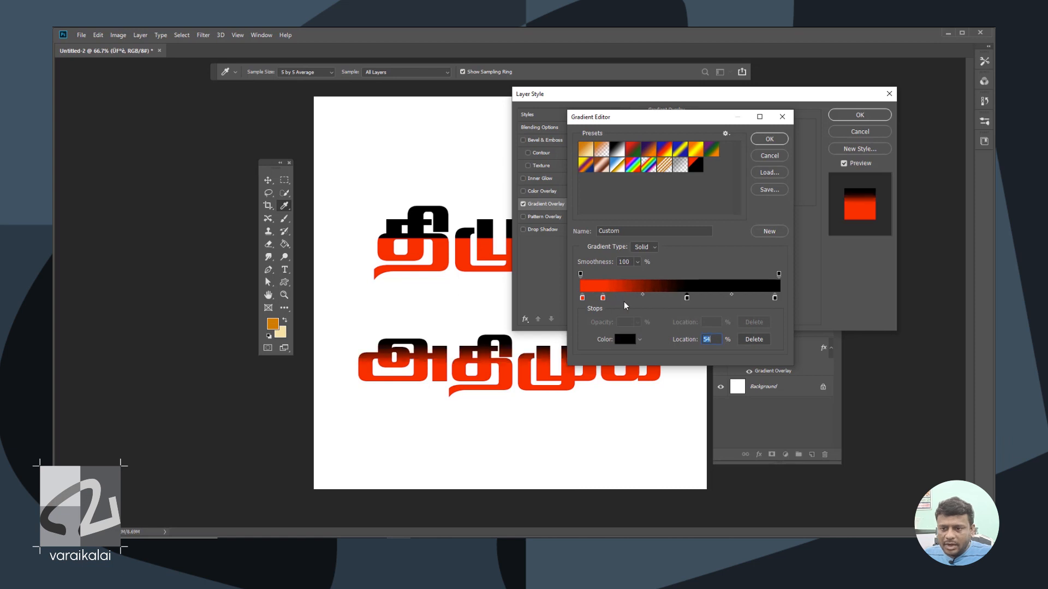
pyautogui.click(625, 339)
pyautogui.moveTo(491, 347); pyautogui.dragTo(420, 317)
pyautogui.click(690, 331)
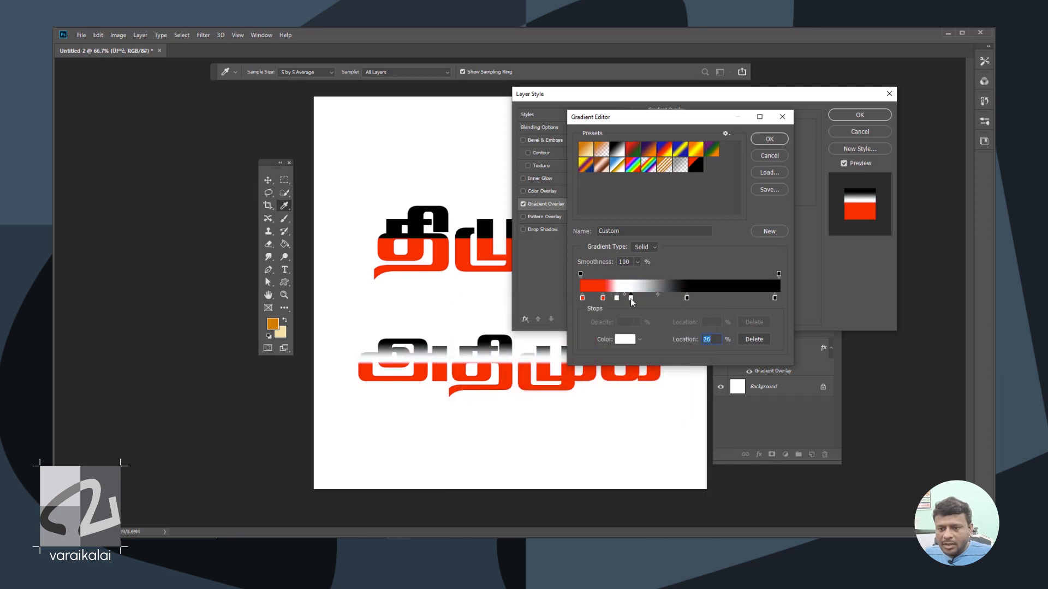
pyautogui.click(624, 340)
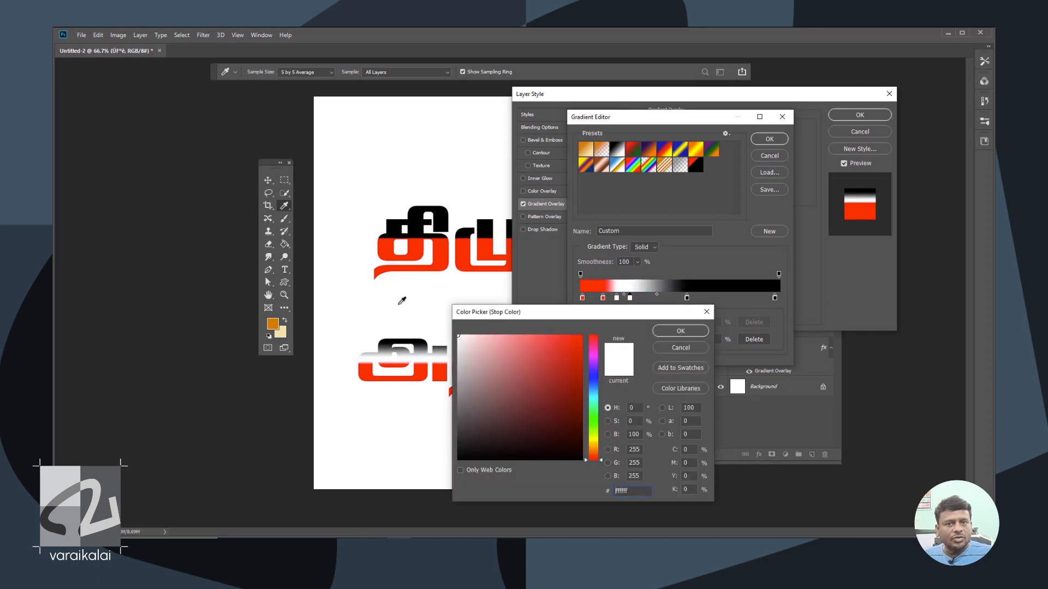
pyautogui.click(672, 331)
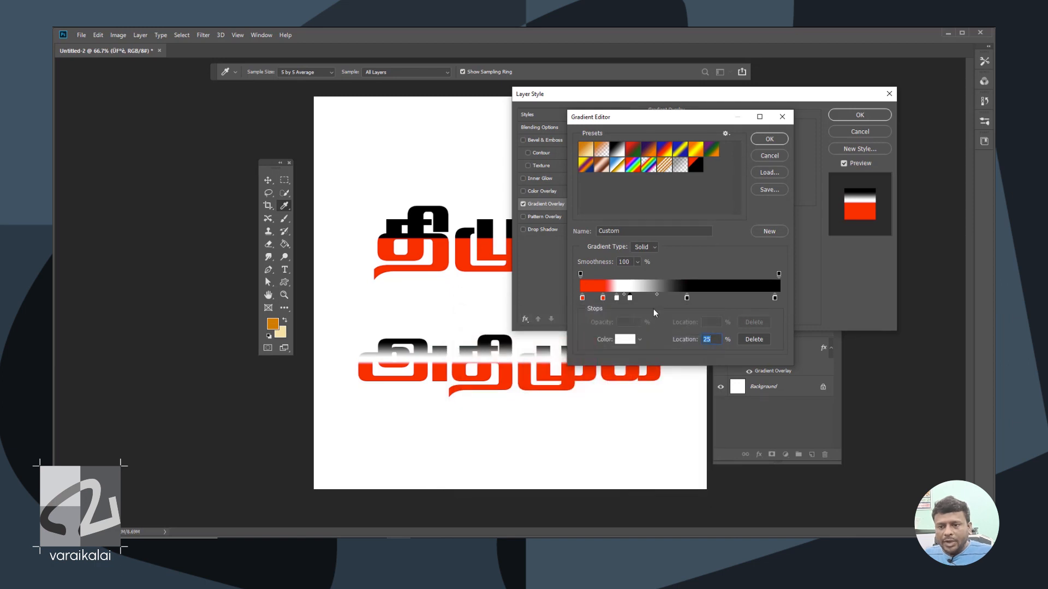
# - Tighten the gradient into hard-edged bands by moving the second white stop and the inner black stop to 15%
pyautogui.moveTo(603, 299)
pyautogui.mouseDown()
pyautogui.moveTo(594, 299)
pyautogui.moveTo(610, 299)
pyautogui.mouseUp()
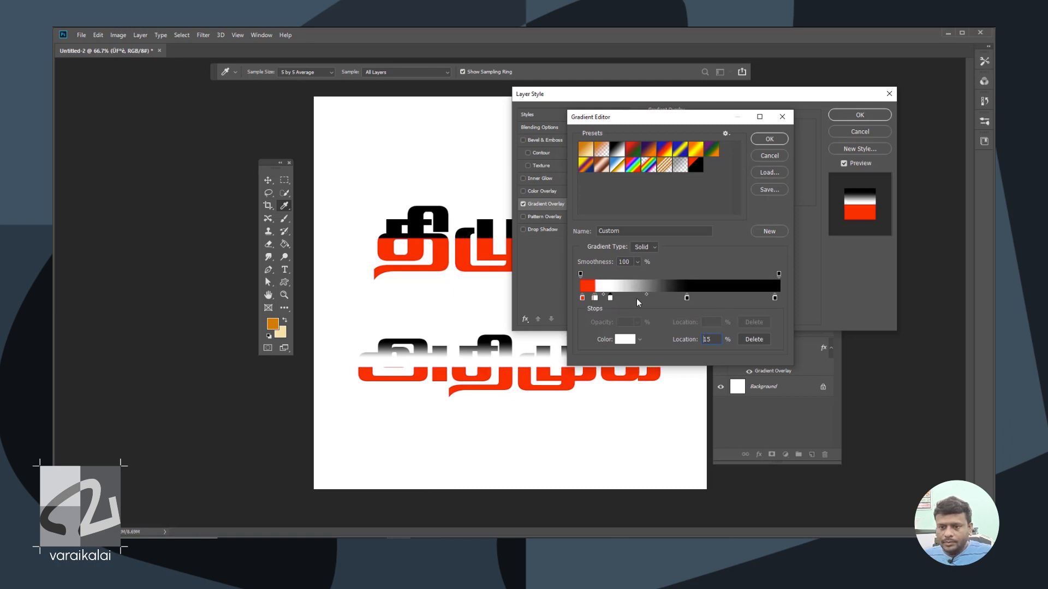
pyautogui.moveTo(686, 298); pyautogui.dragTo(611, 302)
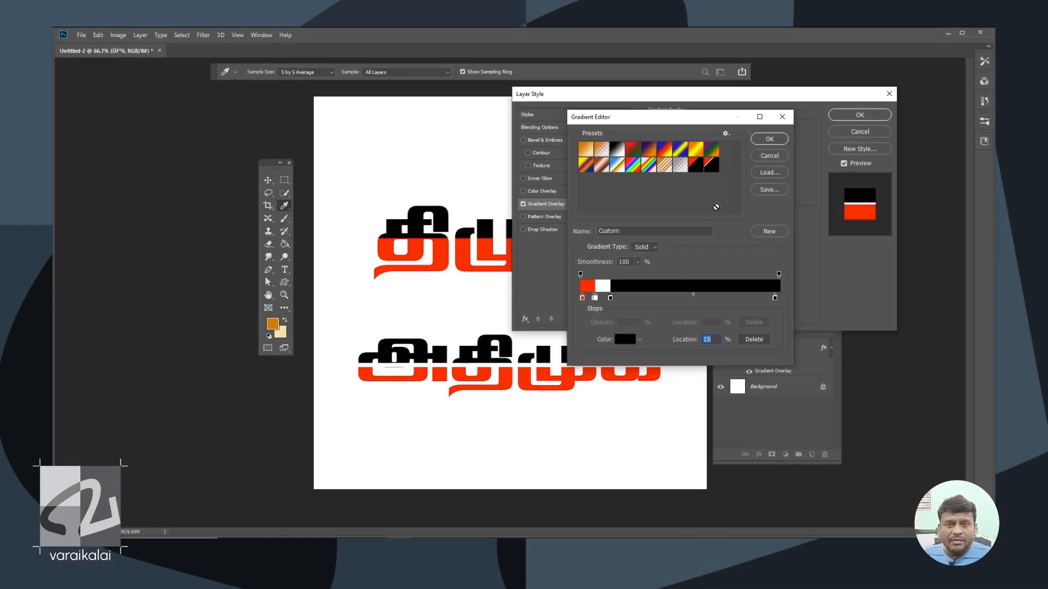
# - Save the gradient set as "Tamil Political" and apply the red-white-black overlay to the "அதிமுக" text
pyautogui.click(770, 190)
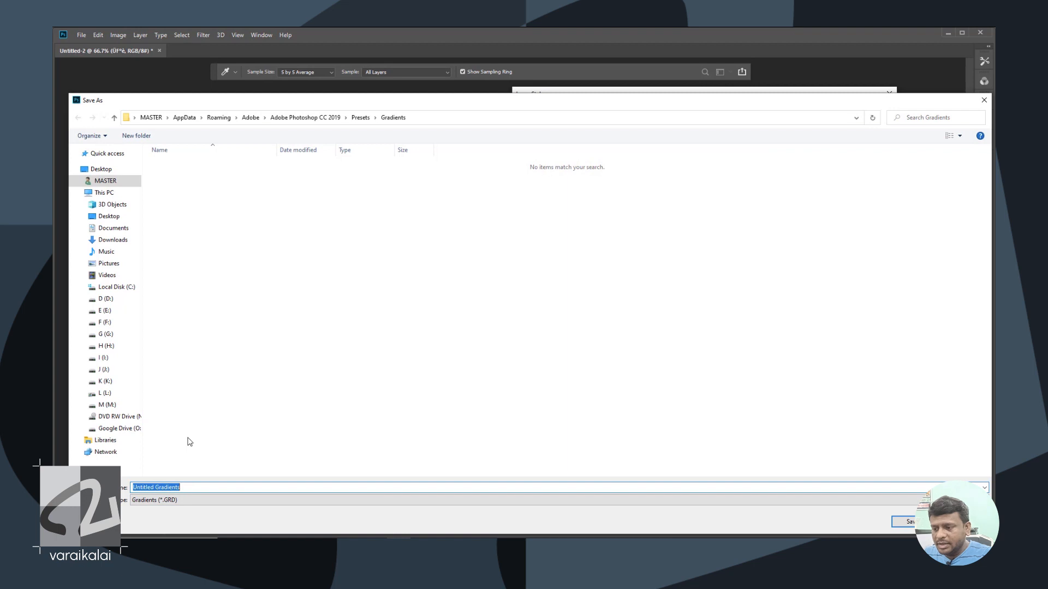
pyautogui.write('Tamil Po')
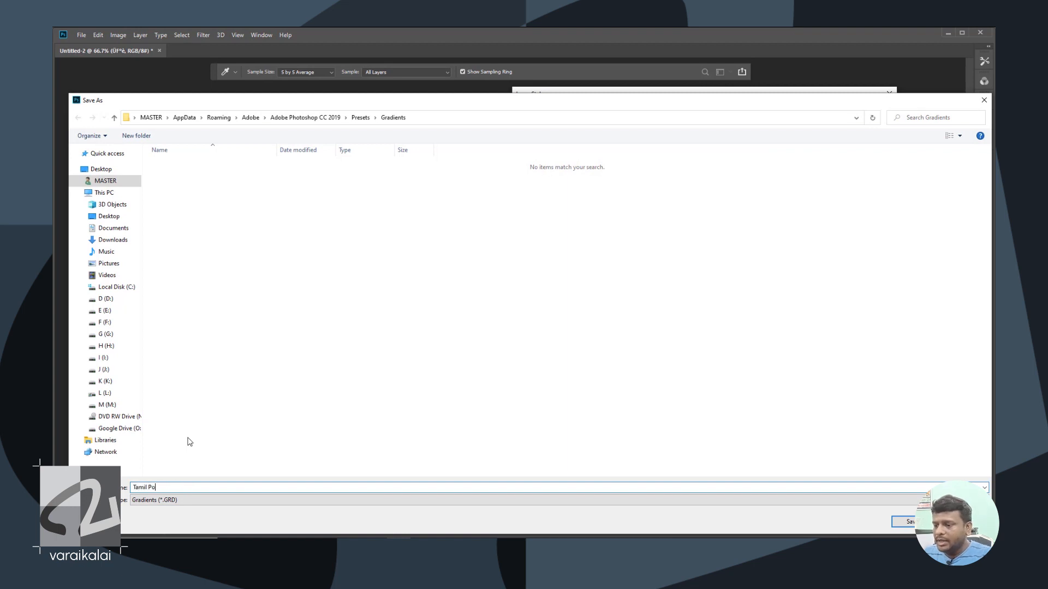
pyautogui.write('litical')
pyautogui.press('Return')
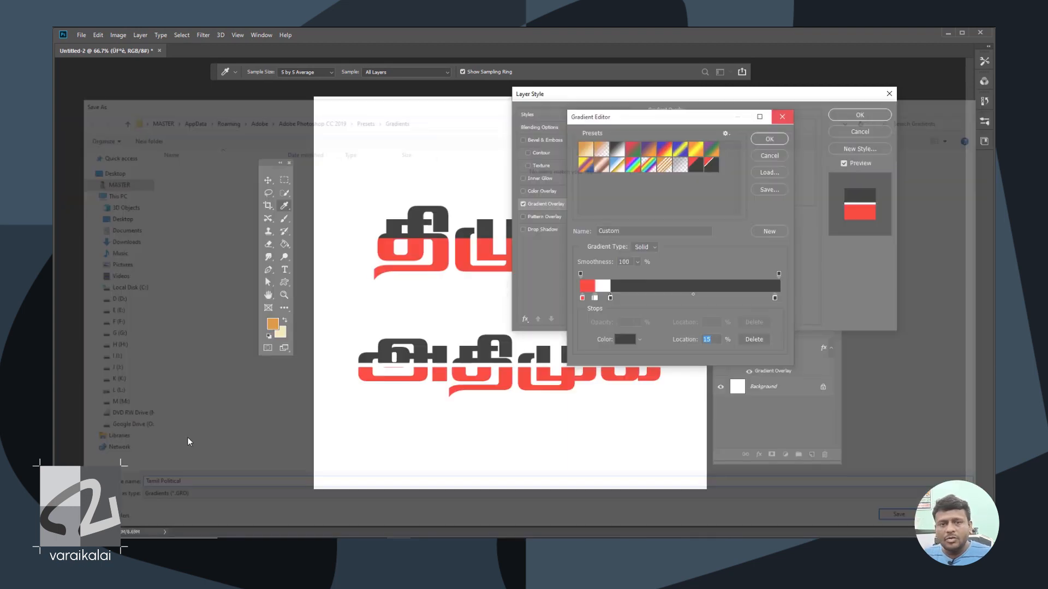
pyautogui.click(769, 139)
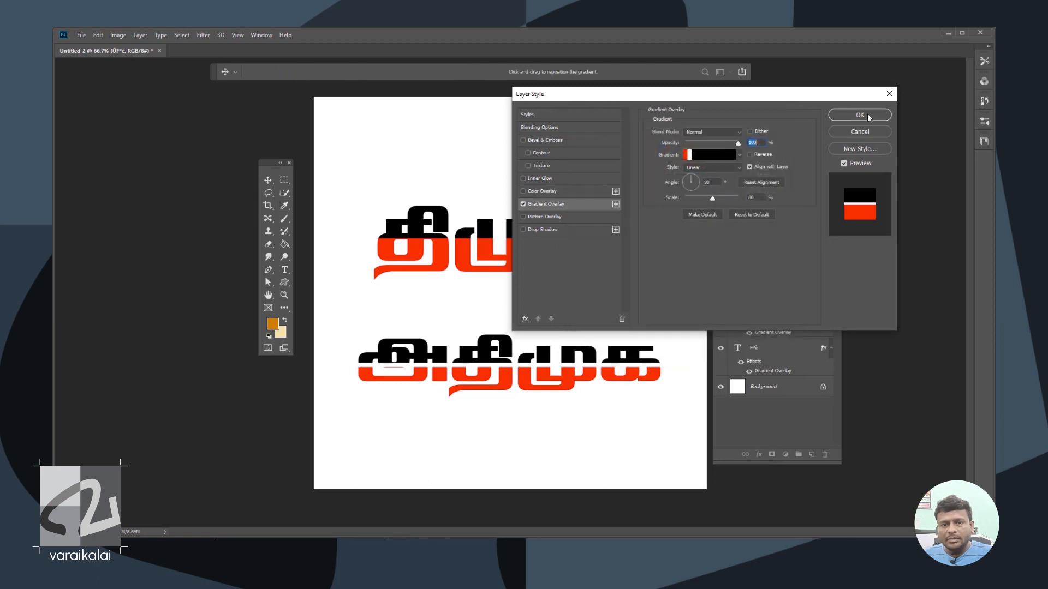
pyautogui.click(866, 116)
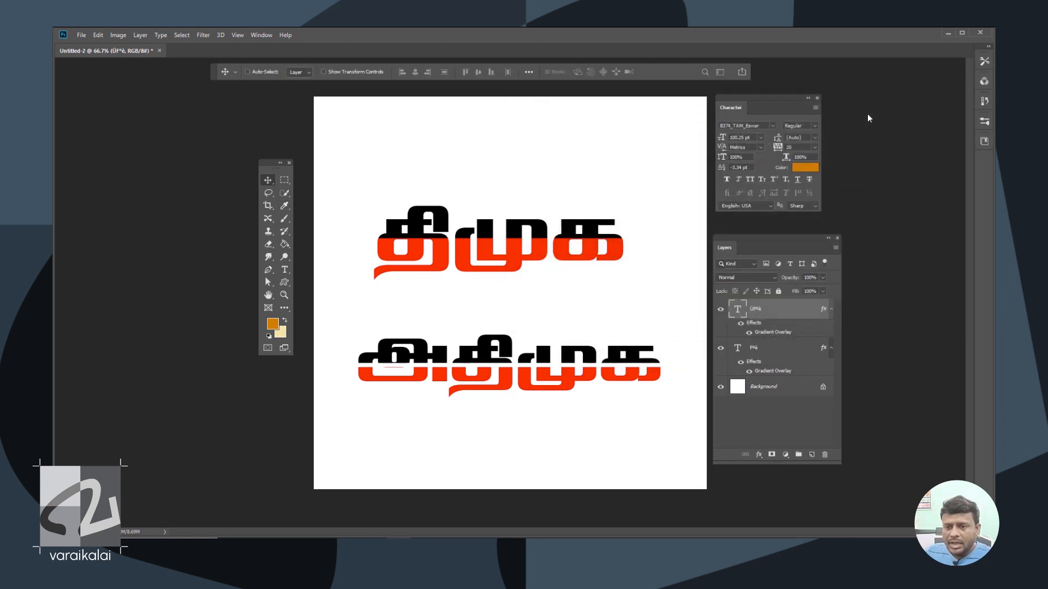
# - Create a new document and open a Gradient Overlay effect for its empty Layer 1
pyautogui.hotkey('ctrl', 'n')
pyautogui.press('Return')
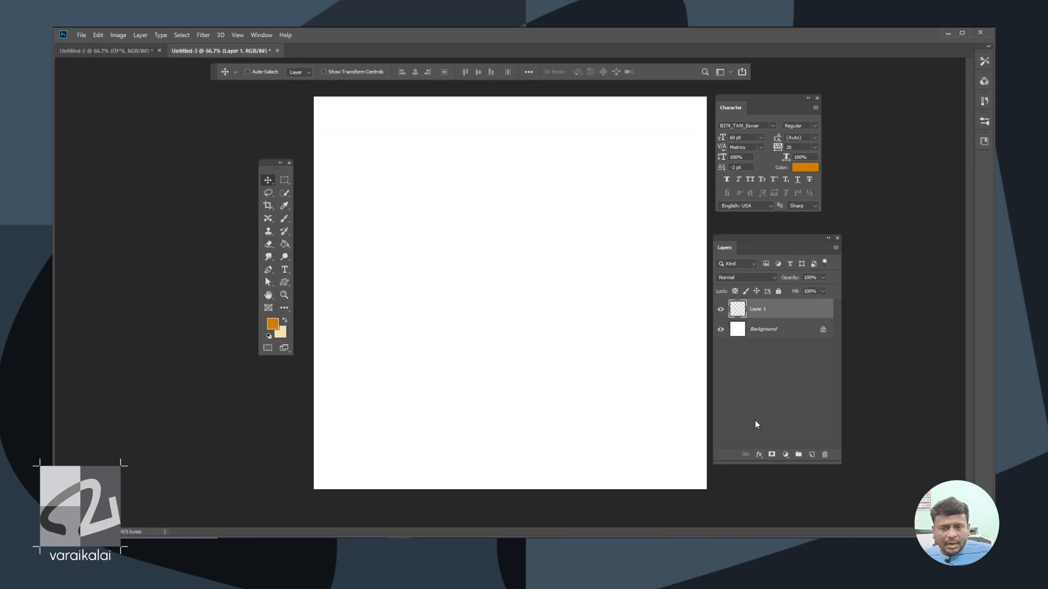
pyautogui.click(759, 454)
pyautogui.click(771, 430)
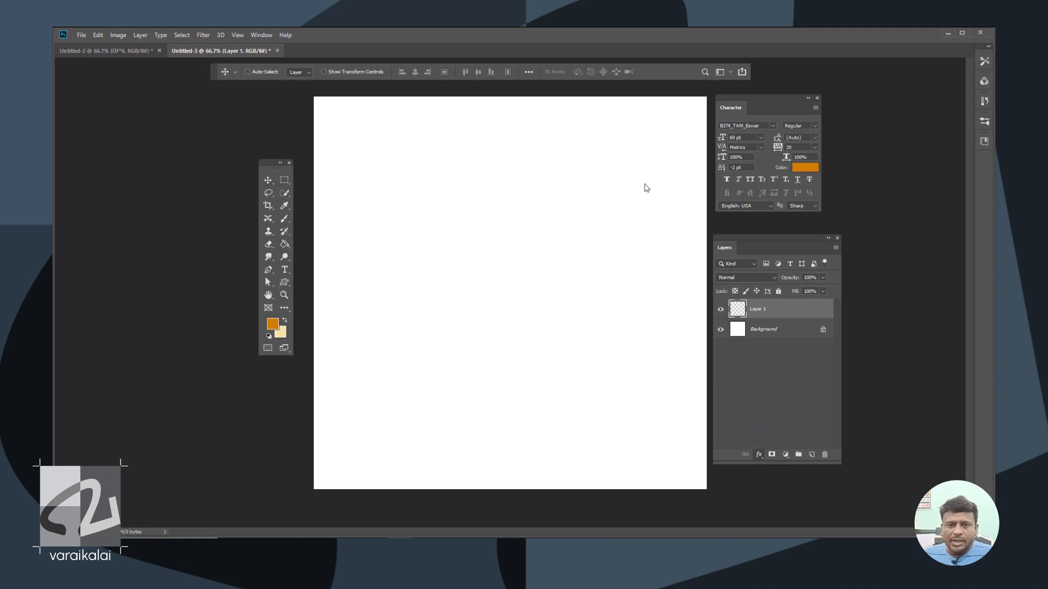
# - Delete the custom red-white-black and red-black gradients from the gradient presets
pyautogui.click(704, 155)
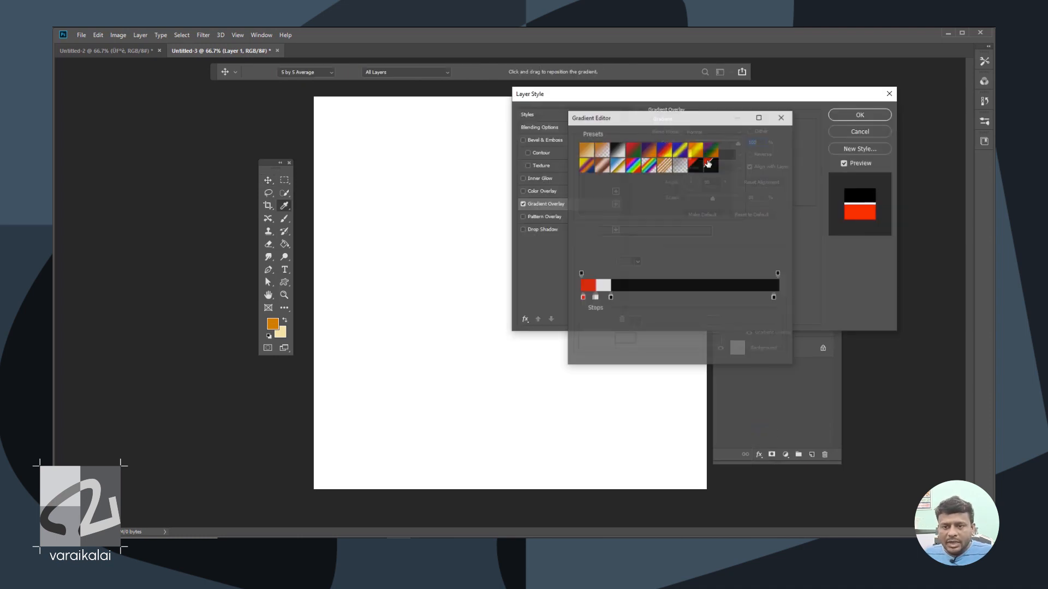
pyautogui.rightClick(711, 167)
pyautogui.click(690, 202)
pyautogui.click(700, 165)
pyautogui.rightClick(708, 165)
pyautogui.click(727, 191)
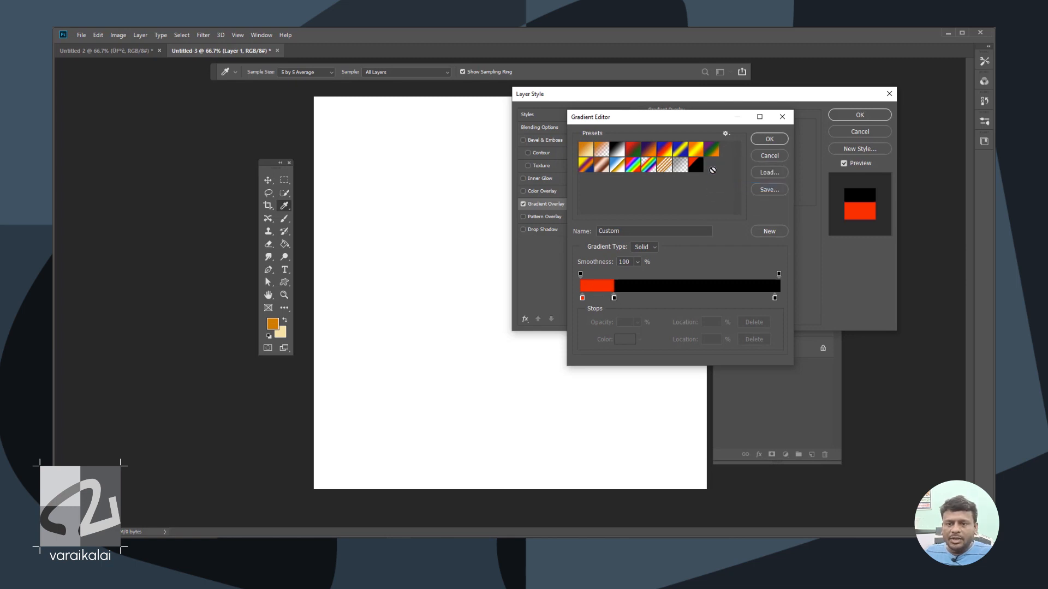
pyautogui.rightClick(697, 165)
pyautogui.click(716, 189)
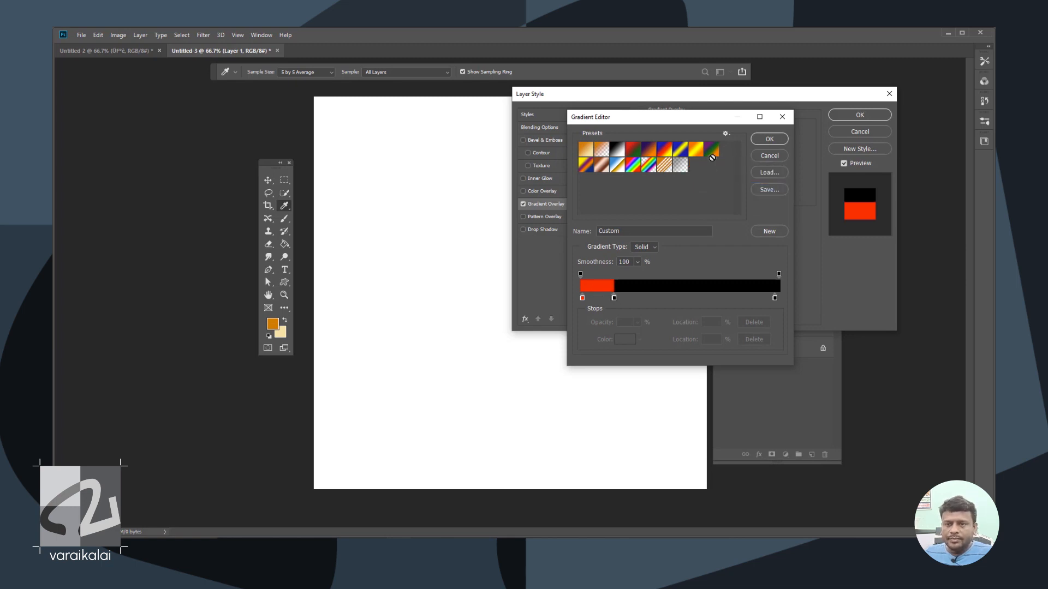
# - Set the layer's gradient overlay to the "Violet, Green, Orange" preset and apply the effect
pyautogui.click(711, 149)
pyautogui.click(770, 139)
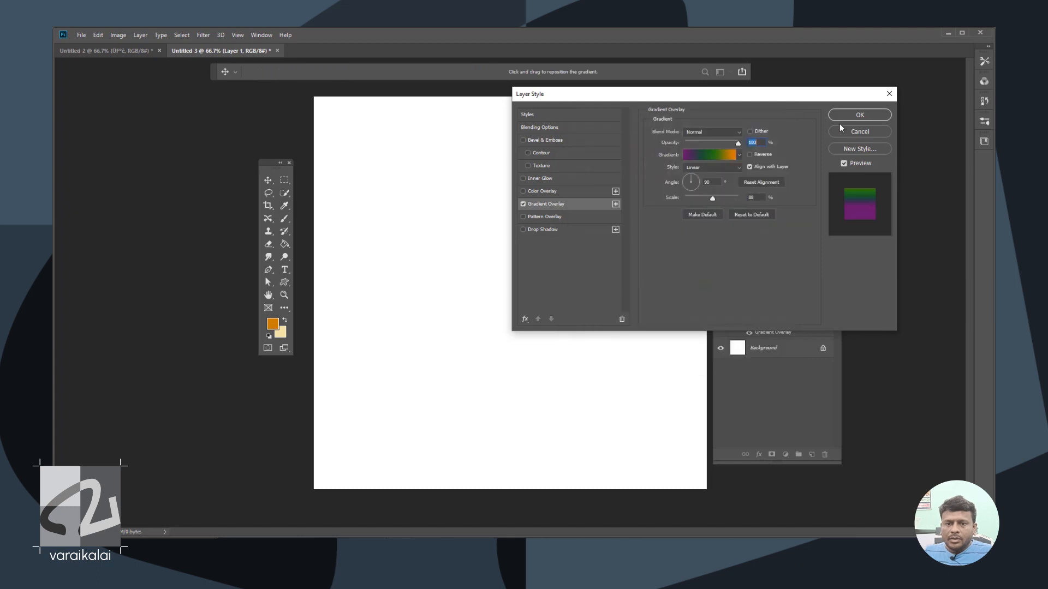
pyautogui.click(714, 155)
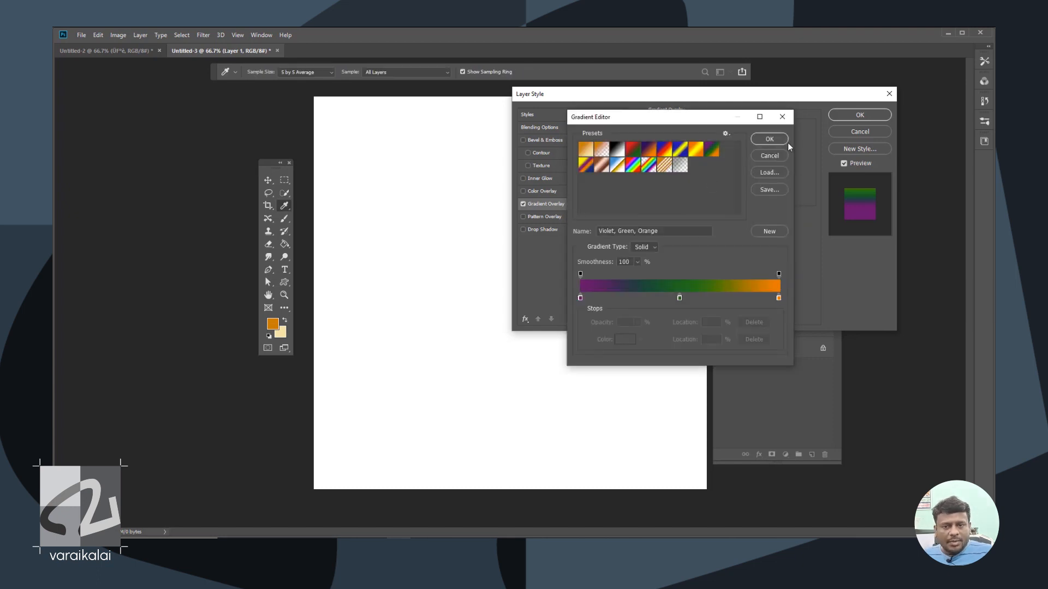
pyautogui.click(769, 139)
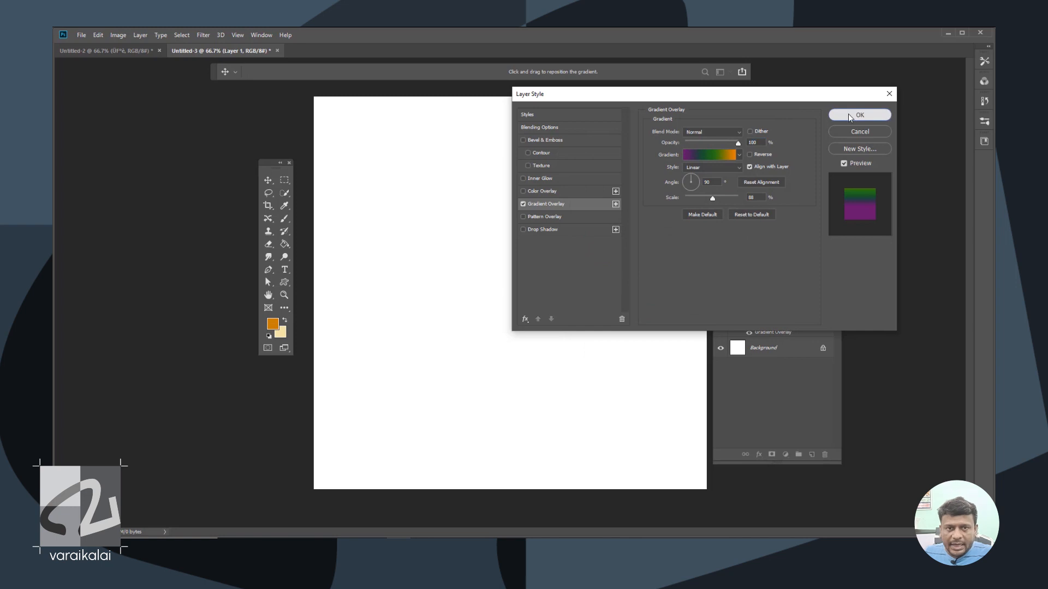
pyautogui.click(850, 115)
# - Add the text "DMK" in the upper middle of the canvas and return to the Move tool
pyautogui.write('DMK')
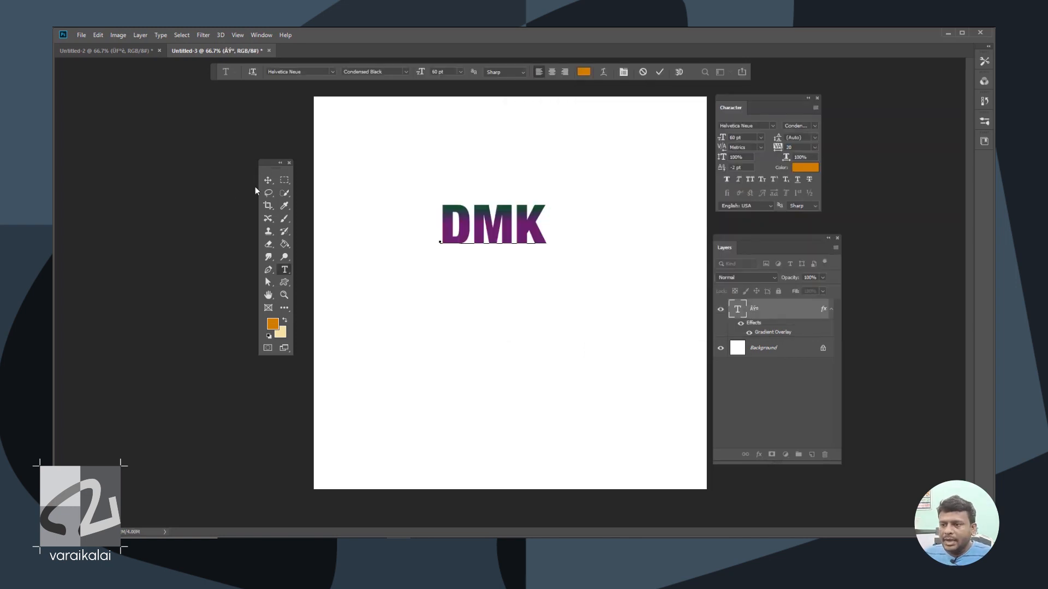
pyautogui.click(268, 180)
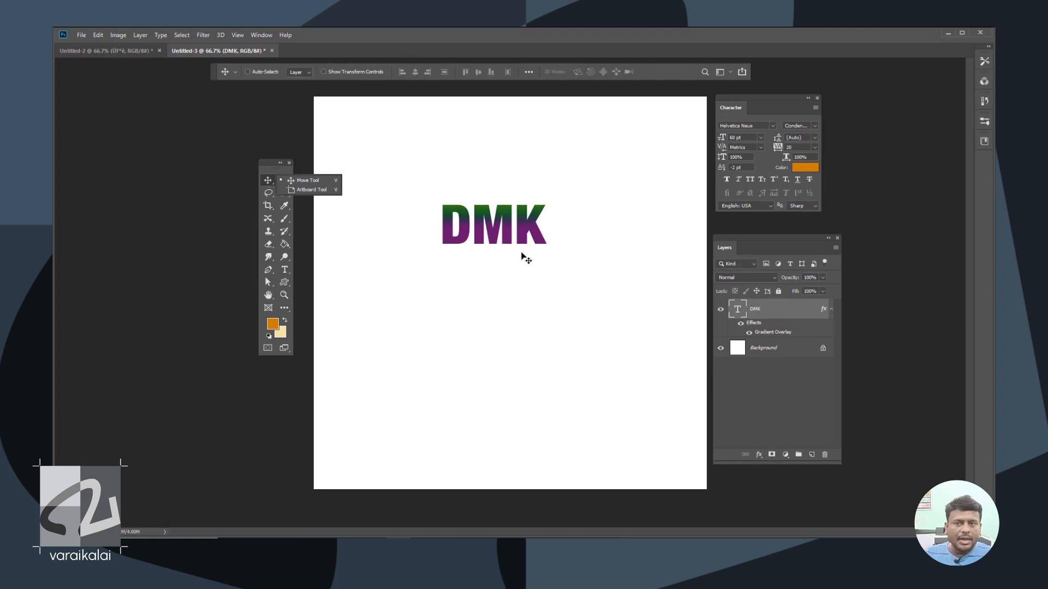
pyautogui.click(328, 183)
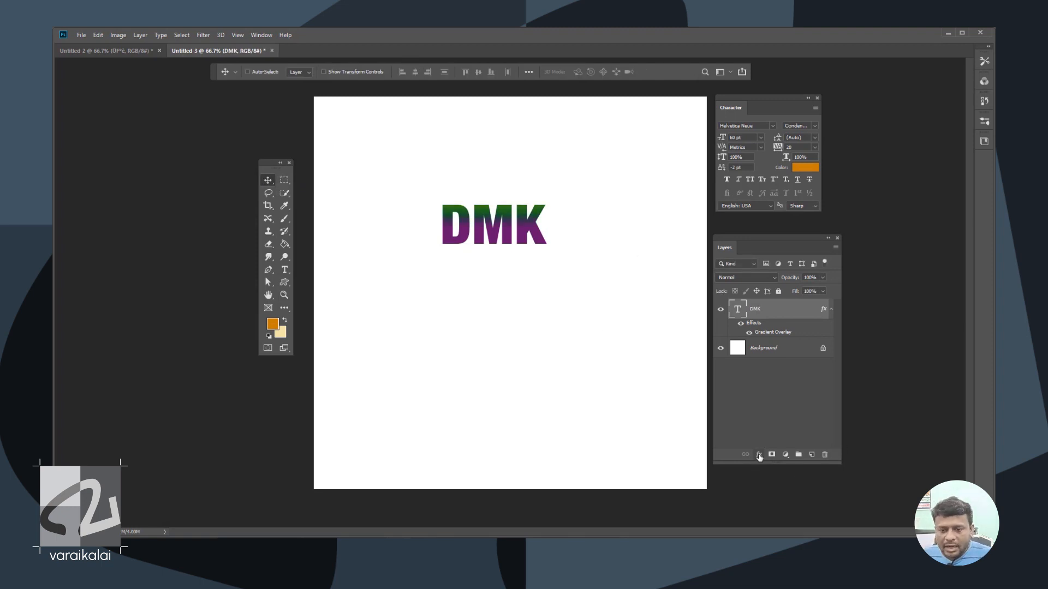
# - Open the "DMK" layer's gradient overlay presets and load the gradient file "Tamil Political.grd"
pyautogui.click(758, 454)
pyautogui.click(770, 426)
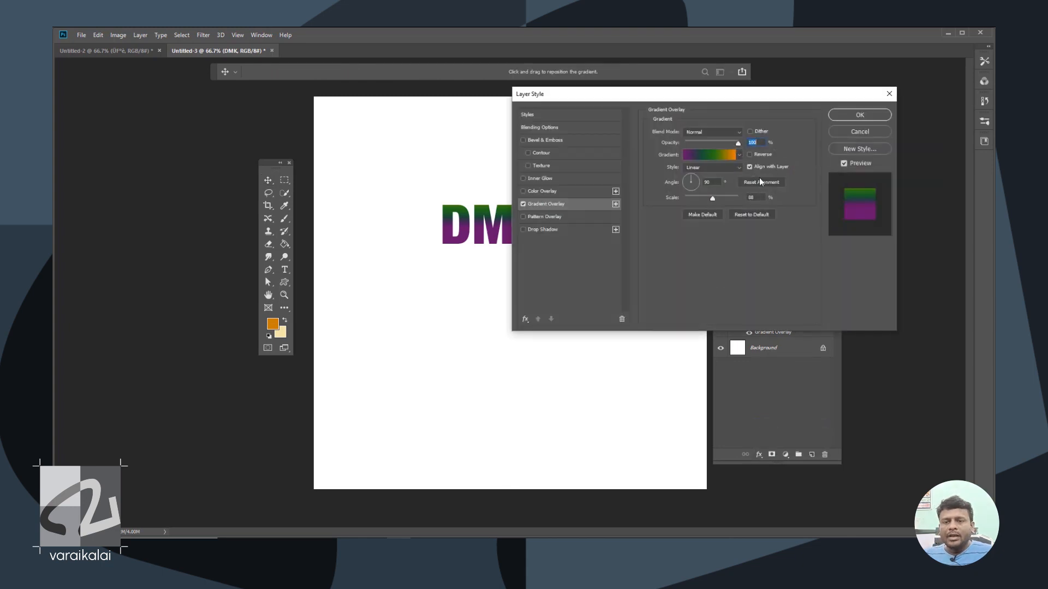
pyautogui.click(723, 157)
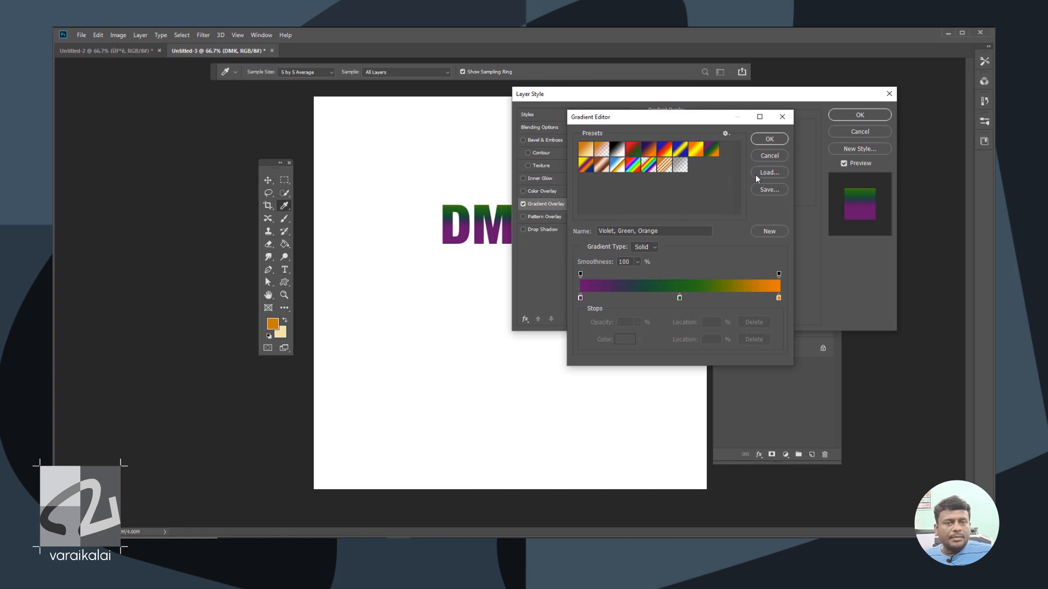
pyautogui.click(775, 173)
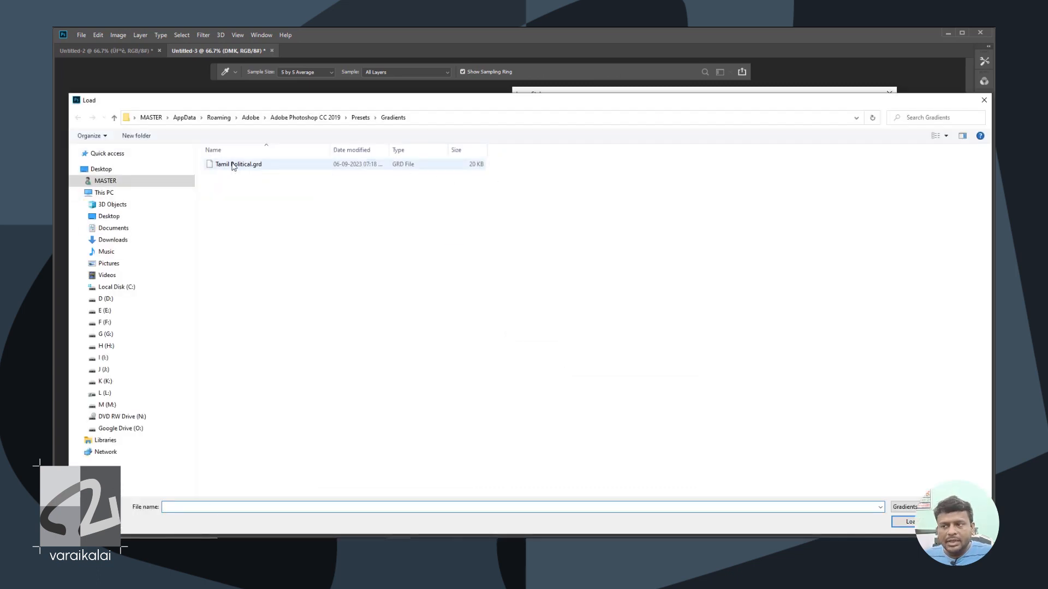
pyautogui.click(232, 165)
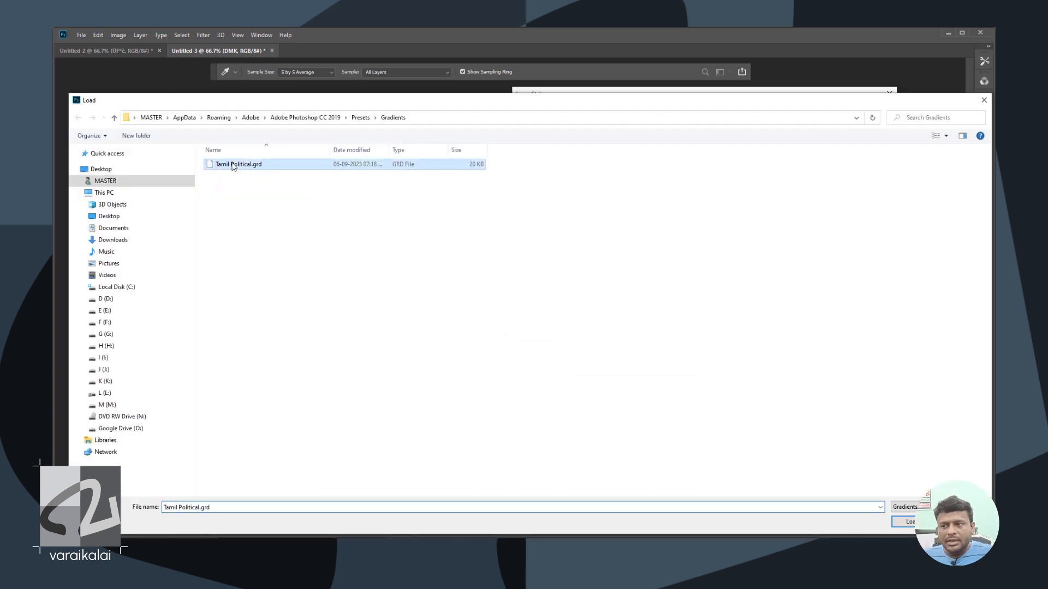
pyautogui.press('Return')
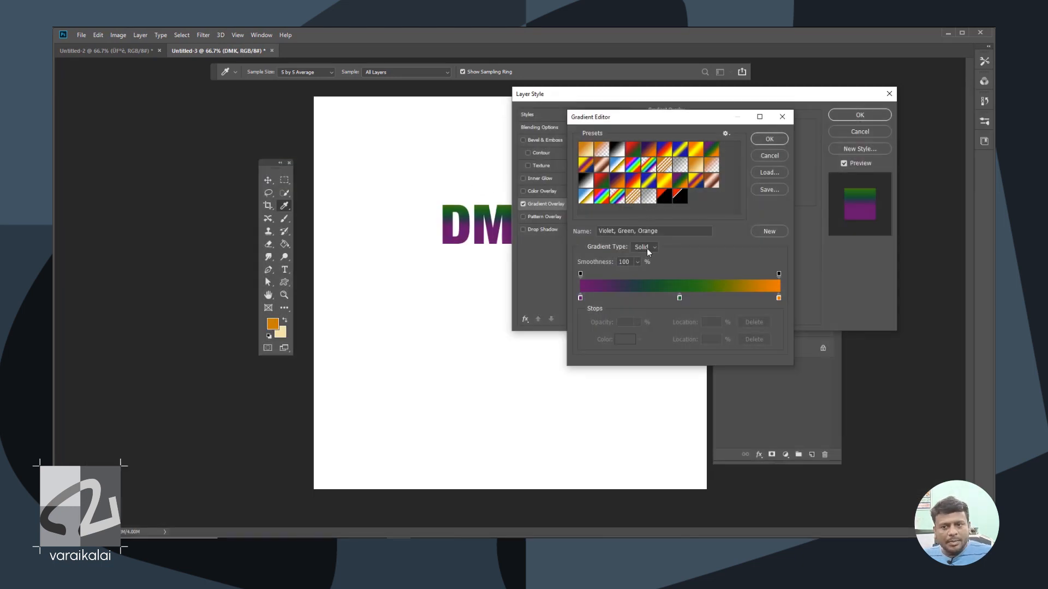
# - Apply the loaded hard-edged red-black gradient as the overlay of the "DMK" text
pyautogui.click(664, 197)
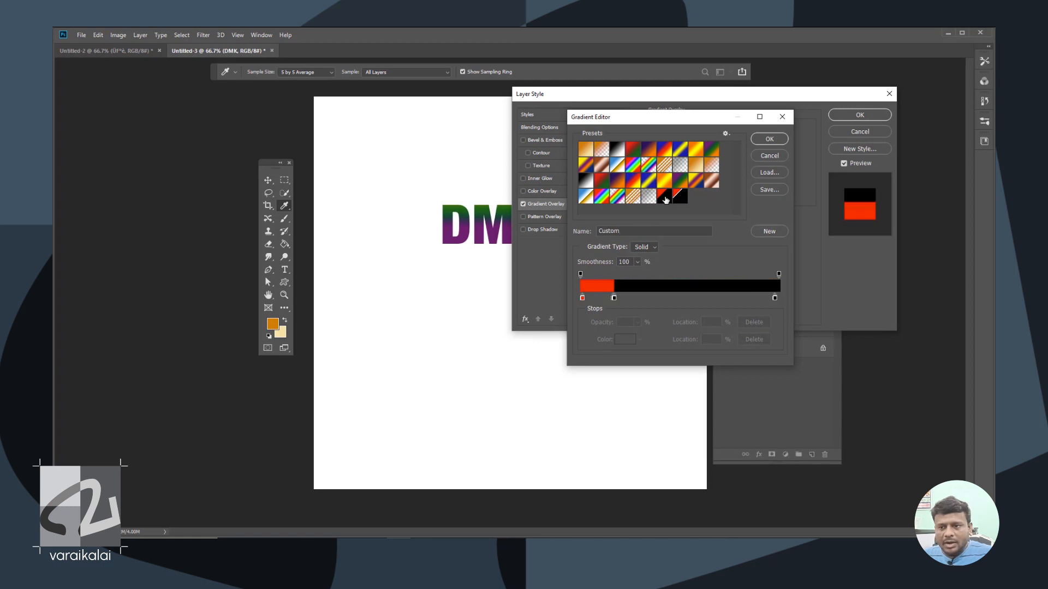
pyautogui.click(769, 140)
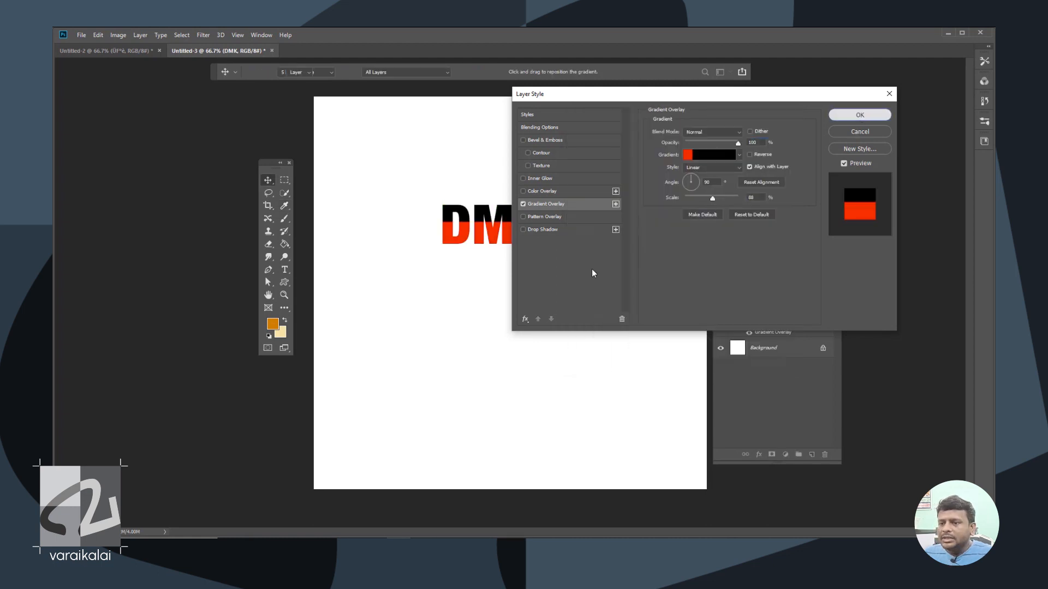
pyautogui.click(860, 115)
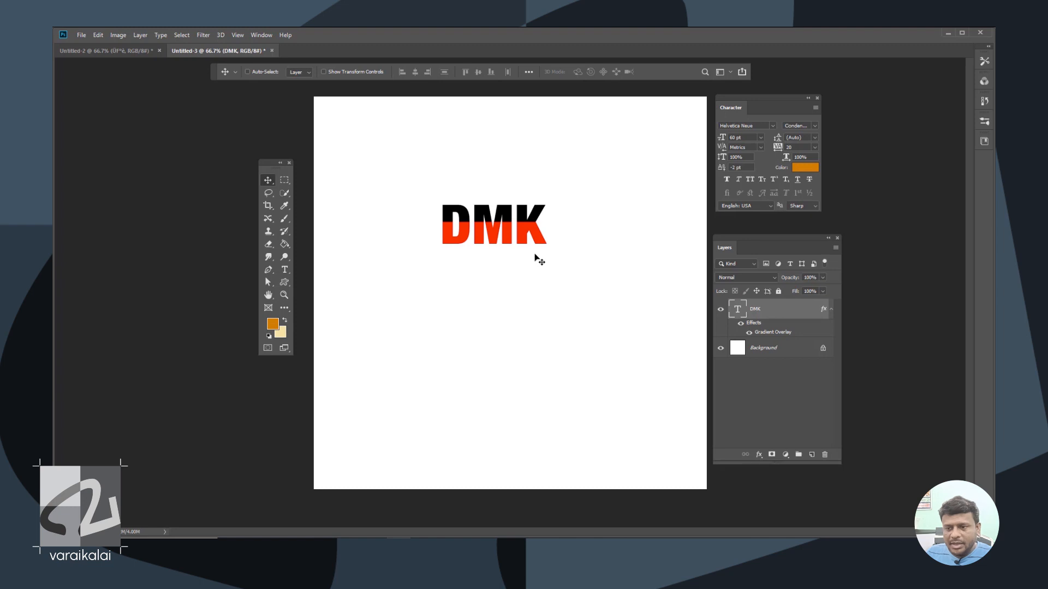
# - Duplicate the "DMK" text directly below the original and change the copy to read "ADMK"
pyautogui.moveTo(530, 234); pyautogui.dragTo(531, 330)
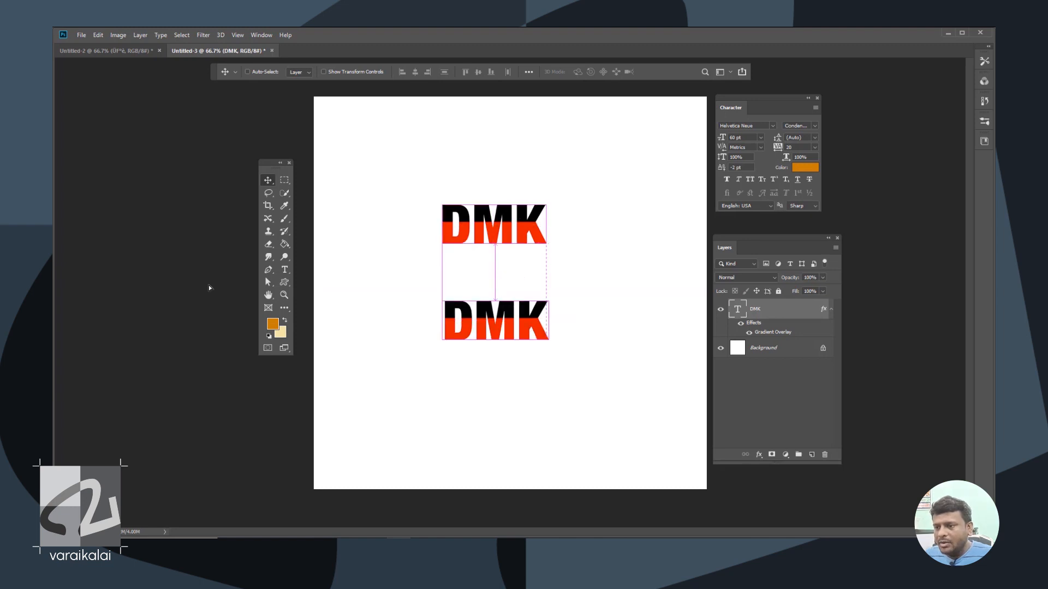
pyautogui.click(285, 270)
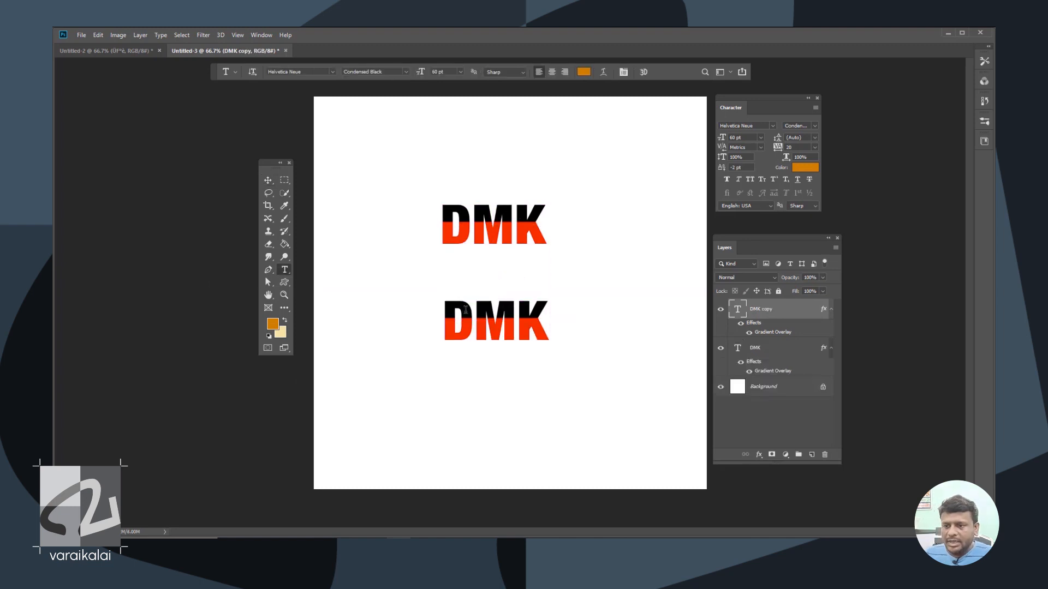
pyautogui.click(454, 310)
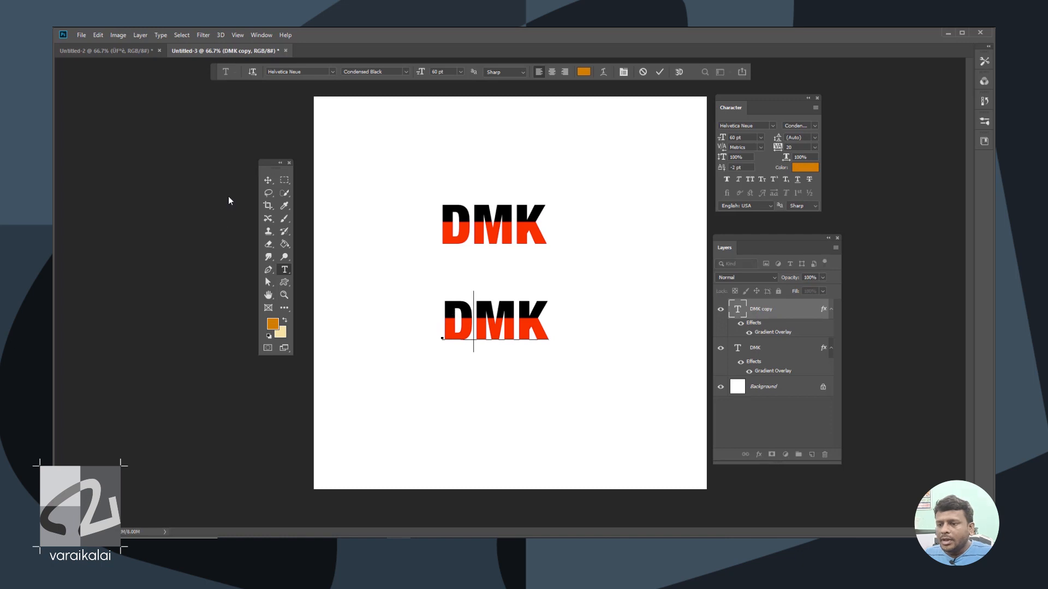
pyautogui.write('A')
pyautogui.click(264, 181)
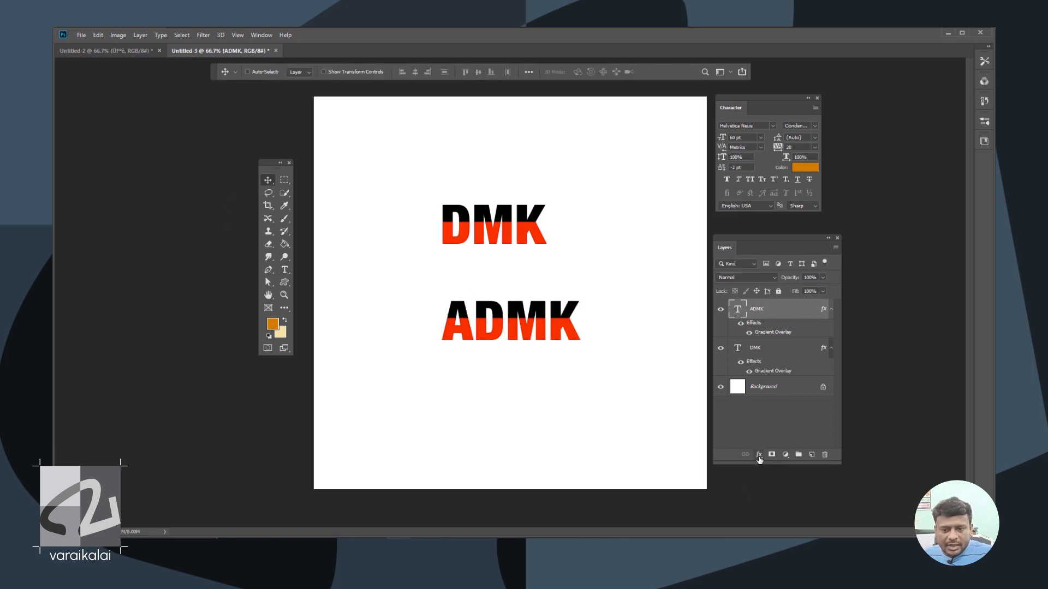
# - Change the "ADMK" text's gradient overlay to the loaded red-white-black preset
pyautogui.click(759, 455)
pyautogui.click(771, 428)
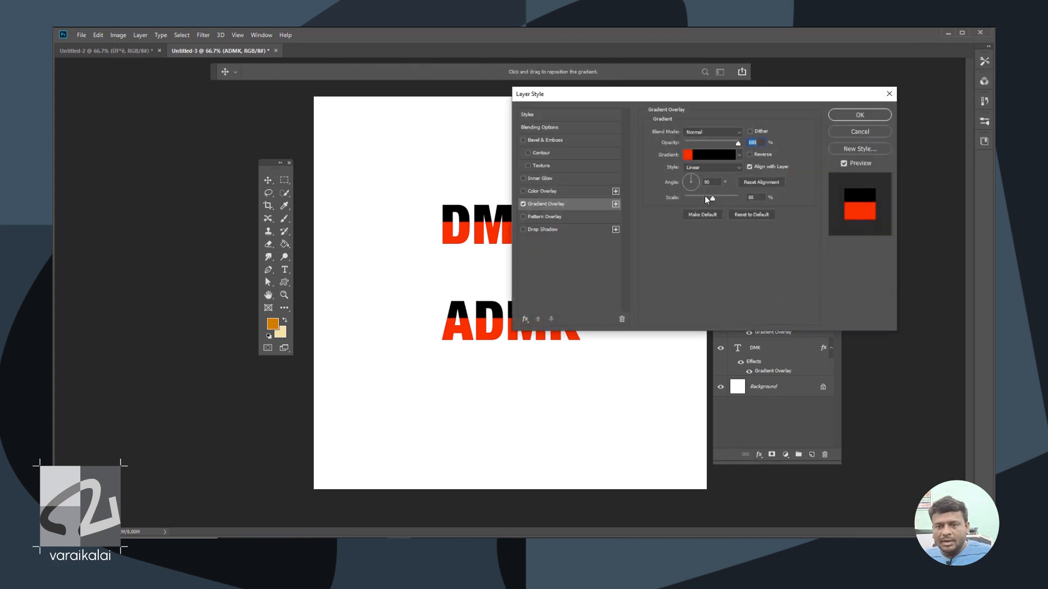
pyautogui.click(711, 155)
pyautogui.click(679, 198)
pyautogui.click(769, 139)
pyautogui.click(859, 114)
# - Scale the "DMK" text down to about 39 pt and move it toward the canvas's left side
pyautogui.hotkey('ctrl', '+')
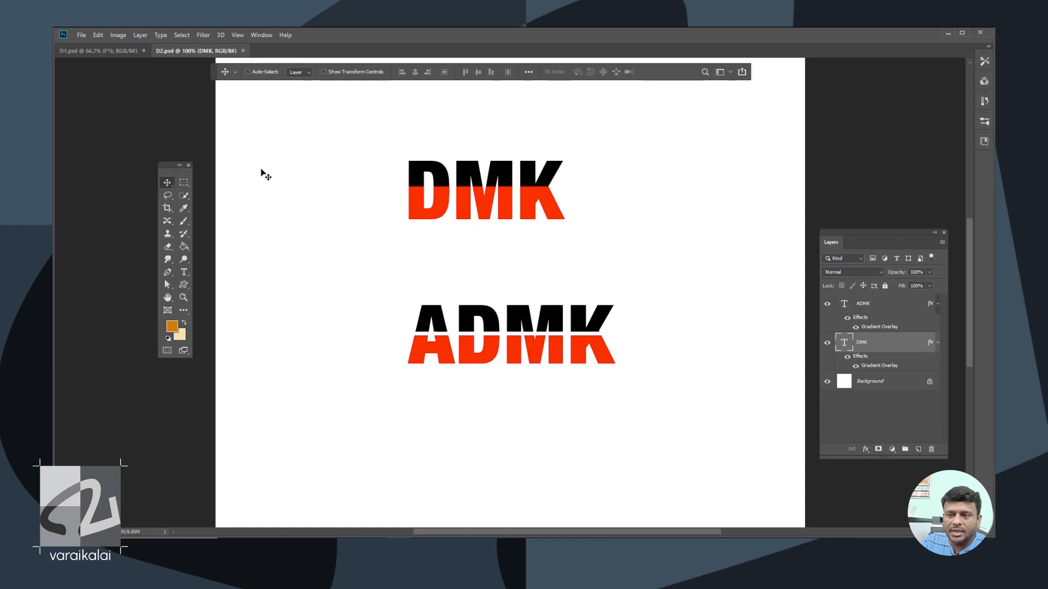
pyautogui.moveTo(874, 246); pyautogui.dragTo(704, 194)
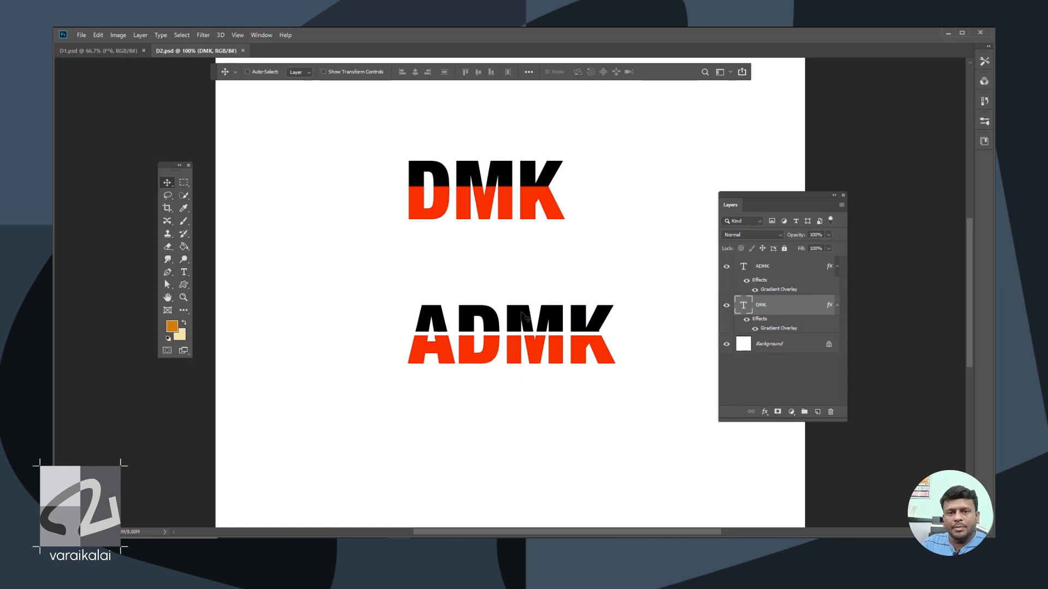
pyautogui.press('ctrl')
pyautogui.hotkey('ctrl', 't')
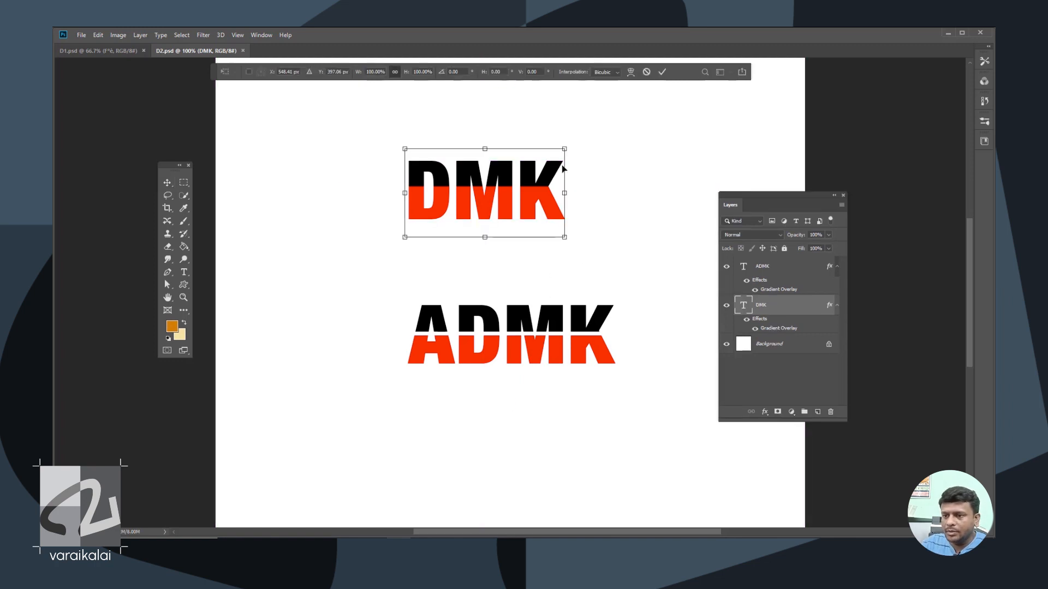
pyautogui.moveTo(565, 149); pyautogui.dragTo(507, 180)
pyautogui.moveTo(448, 212); pyautogui.dragTo(342, 224)
pyautogui.press('Return')
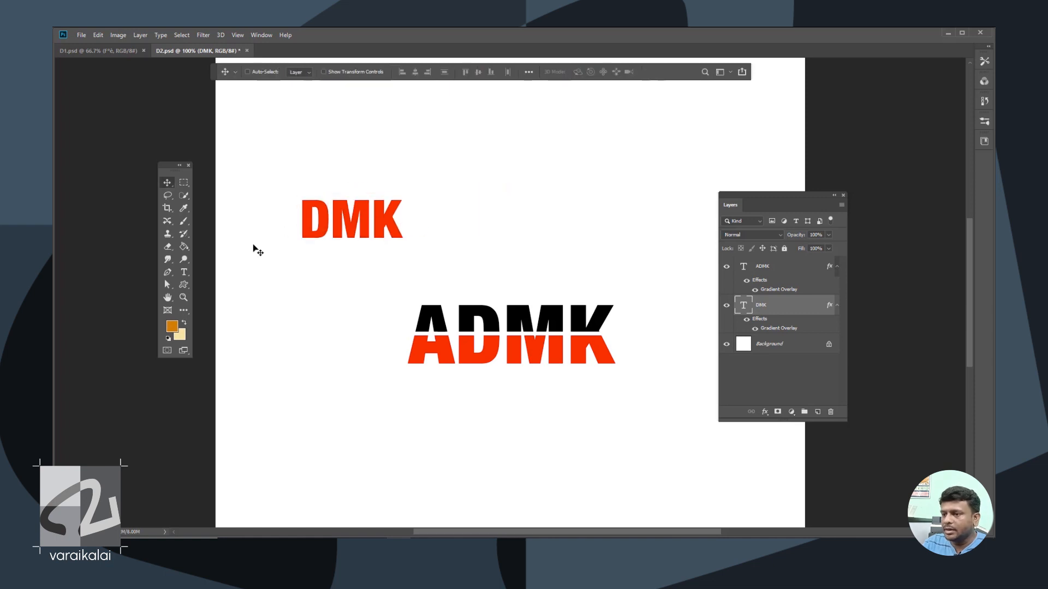
# - Replace the "DMK" text with "DRAVIDA MUNETRA KAZAGAM" on a single line
pyautogui.click(183, 271)
pyautogui.click(333, 222)
pyautogui.hotkey('ctrl', 'a')
pyautogui.write('DRAVIDA MUNETRA')
pyautogui.moveTo(776, 200); pyautogui.dragTo(916, 215)
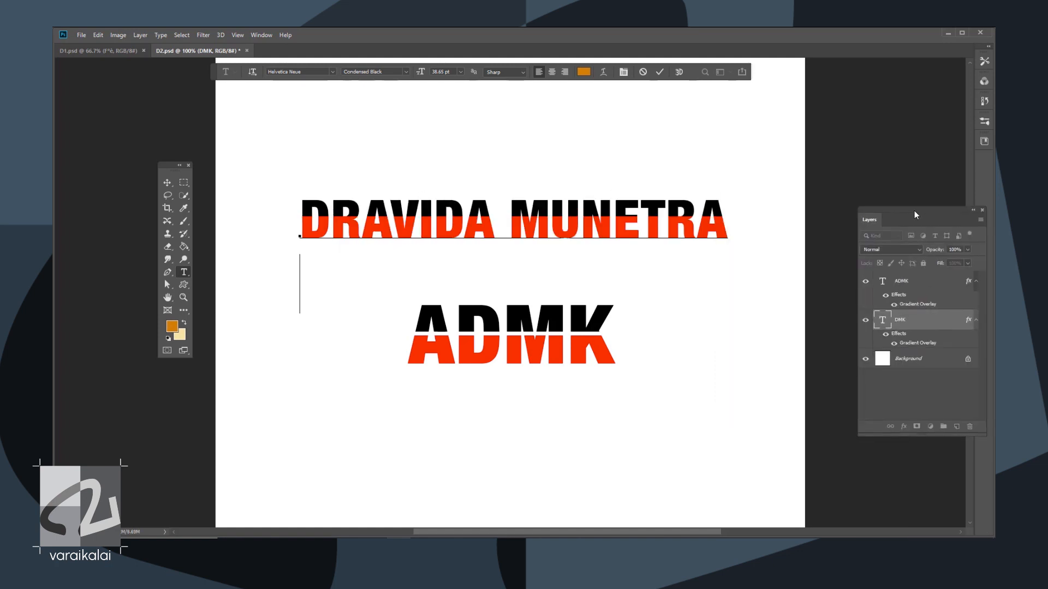
pyautogui.press('Return')
pyautogui.write('KAZAGAM')
pyautogui.press('BackSpace')
pyautogui.click(167, 182)
# - Shrink the "DRAVIDA MUNETRA KAZAGAM" line and reposition it above "ADMK" so it fits within the canvas width
pyautogui.hotkey('ctrl', 't')
pyautogui.moveTo(492, 218); pyautogui.dragTo(446, 222)
pyautogui.moveTo(917, 197); pyautogui.dragTo(788, 208)
pyautogui.press('Return')
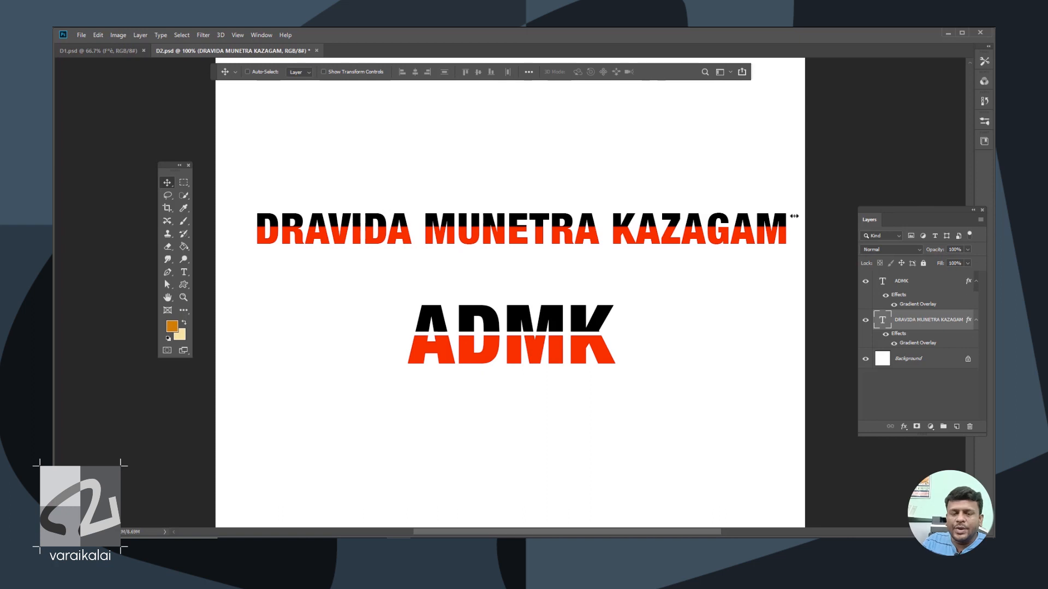